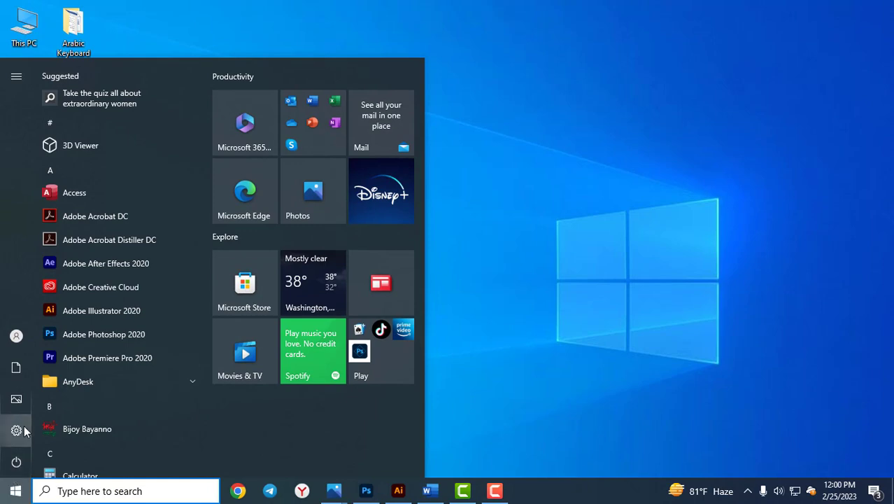
Open the Windows Language settings under Time & Language and go to the preferred languages
click(23, 430)
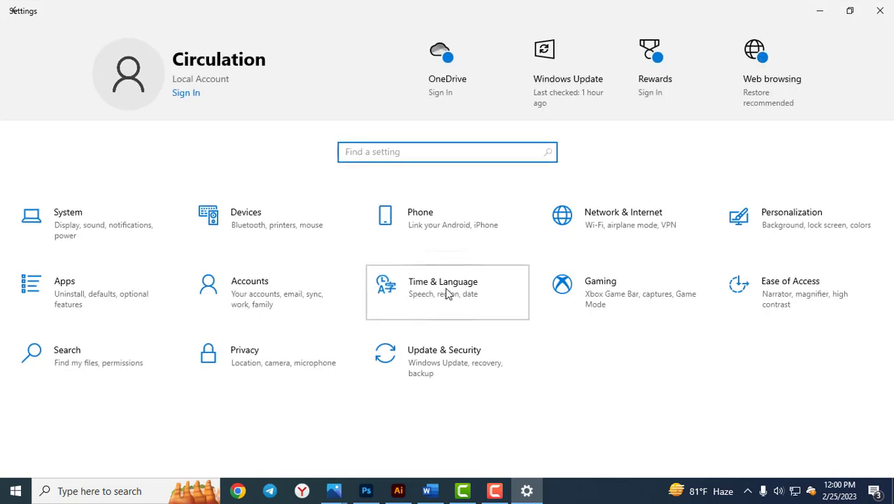
click(448, 293)
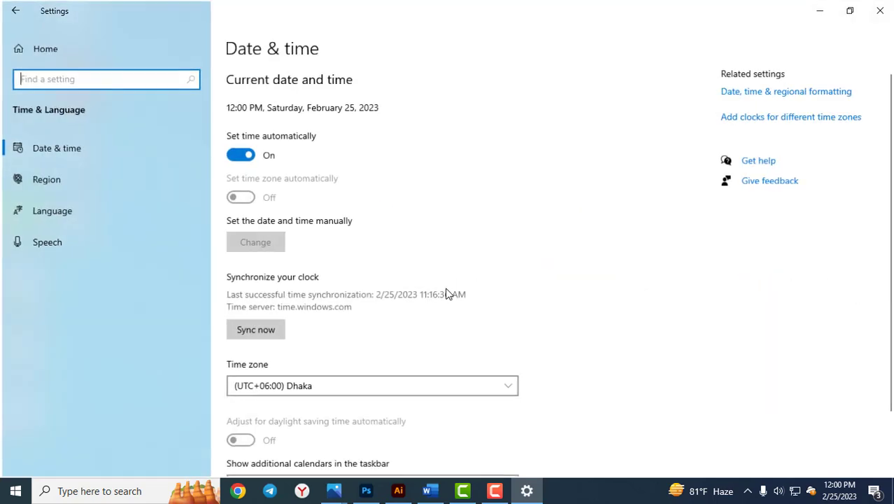
click(53, 218)
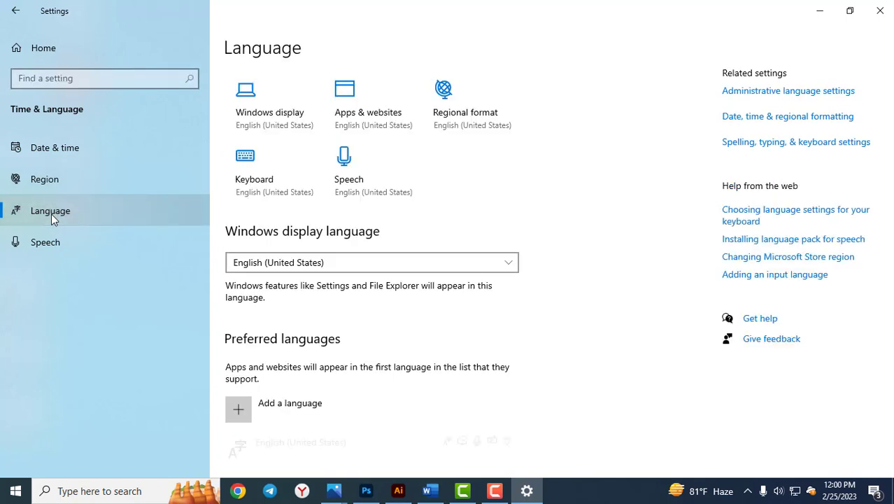
scroll(433, 282, down, 1)
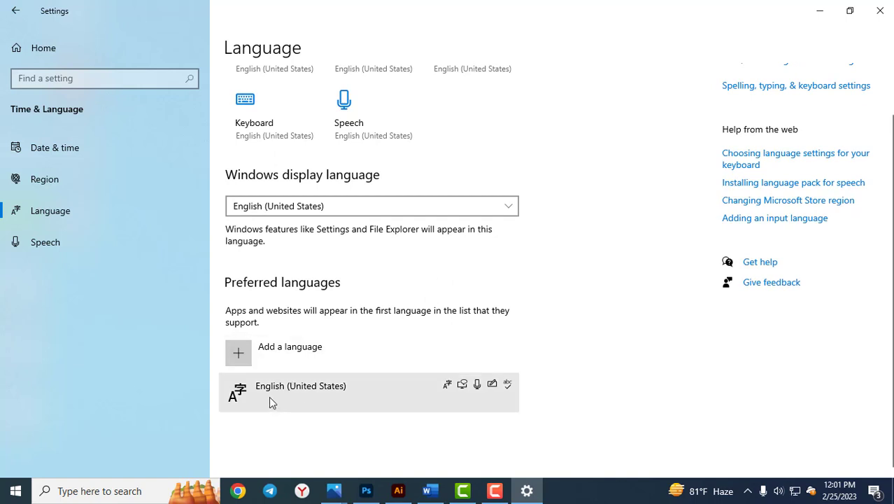
Add Arabic (Saudi Arabia) as a preferred language and proceed with its installation
click(239, 354)
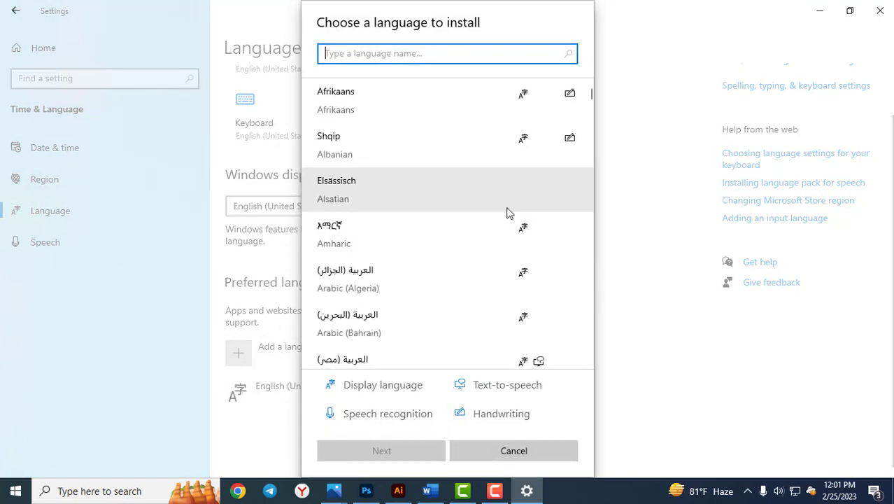
scroll(446, 211, down, 2)
scroll(447, 211, down, 4)
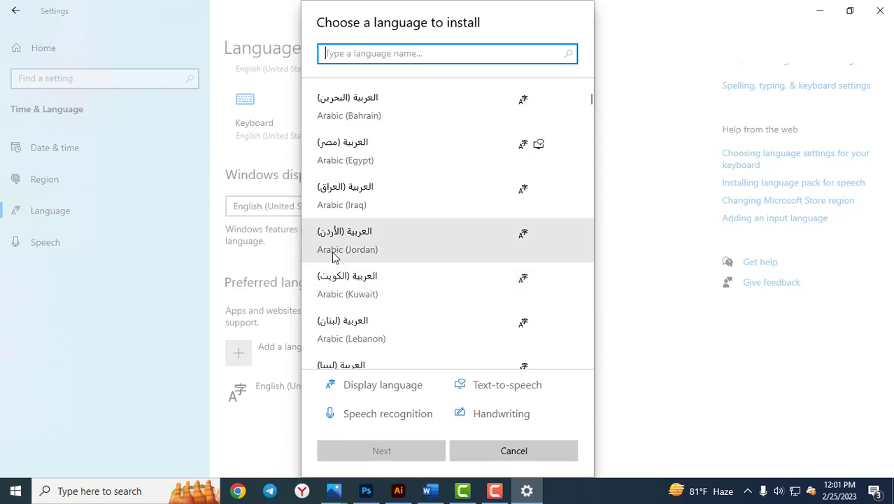
scroll(393, 270, down, 1)
scroll(393, 272, down, 2)
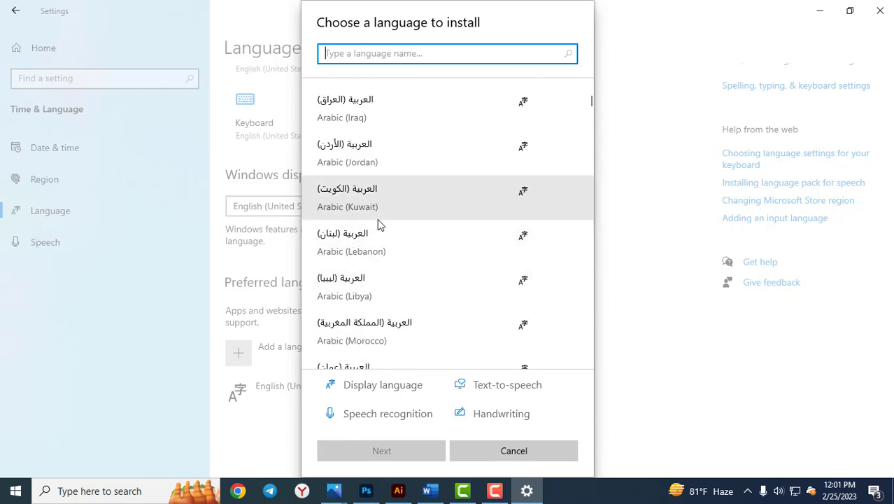
scroll(383, 238, down, 1)
scroll(384, 242, down, 2)
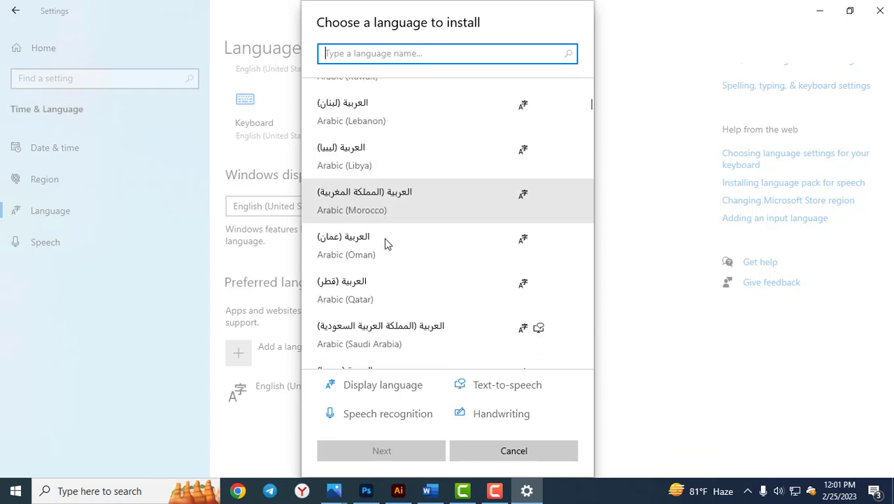
scroll(385, 243, down, 1)
scroll(385, 244, down, 1)
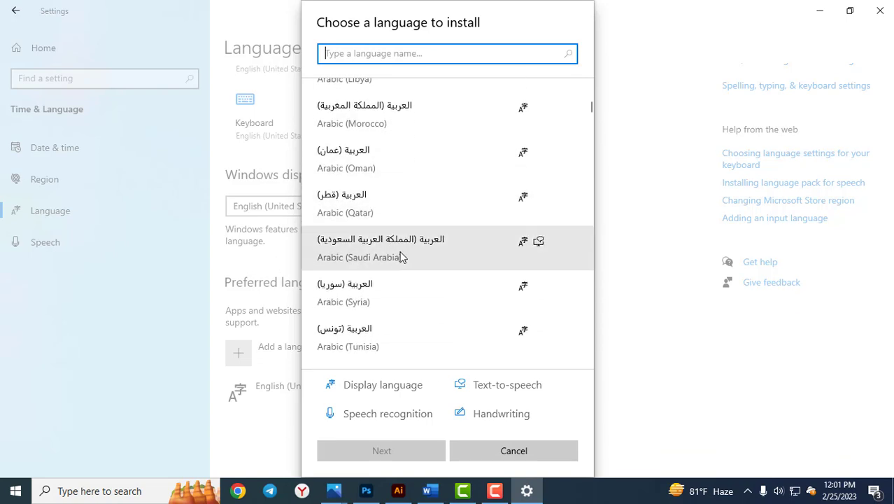
click(402, 257)
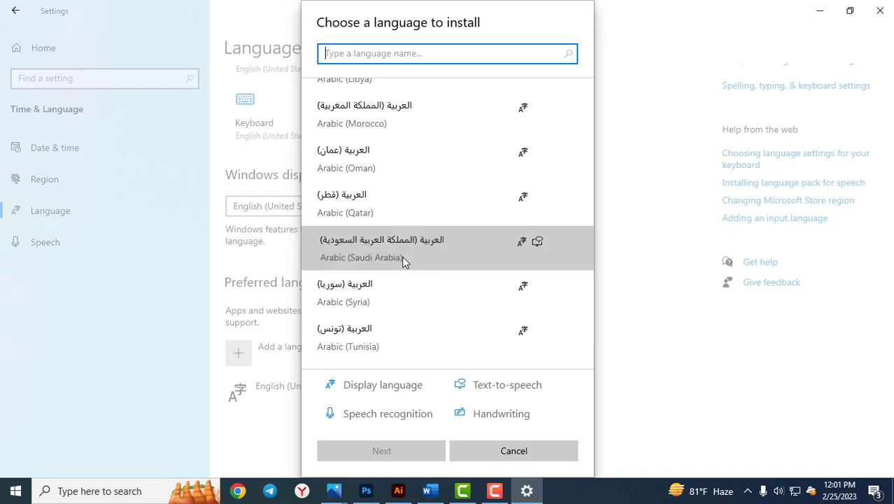
click(385, 452)
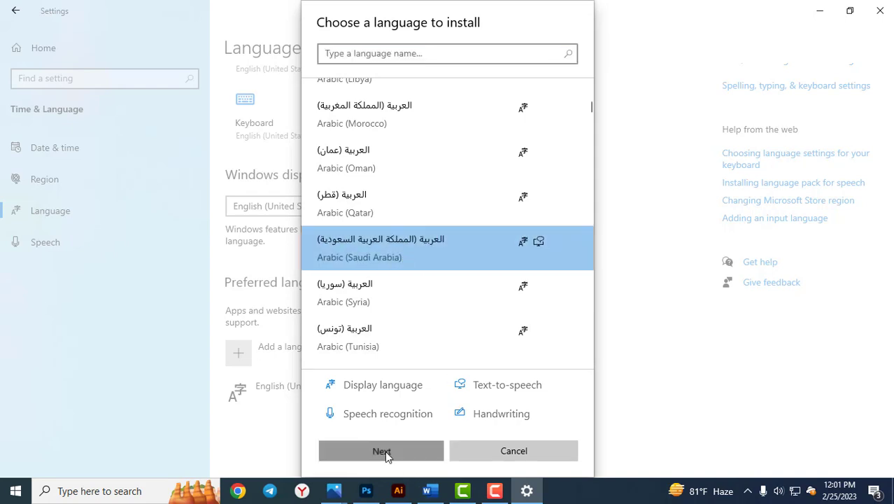
click(382, 456)
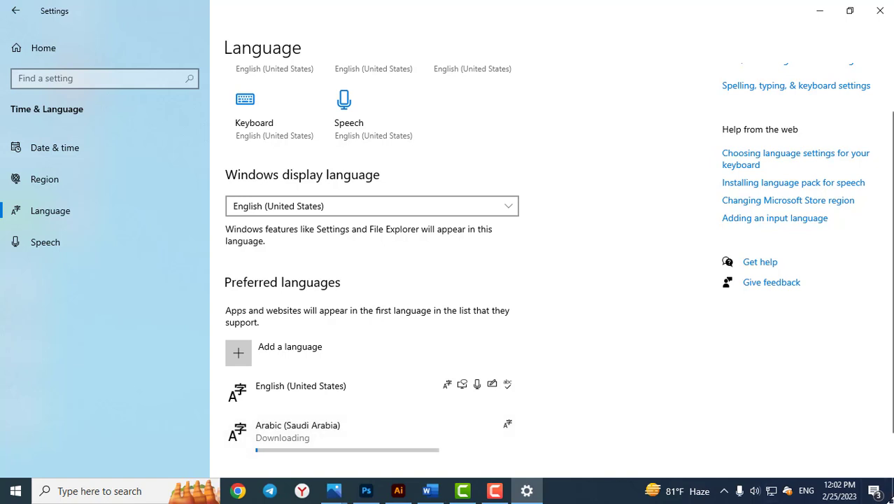
Check the available keyboard input languages, and close the Settings window
click(807, 491)
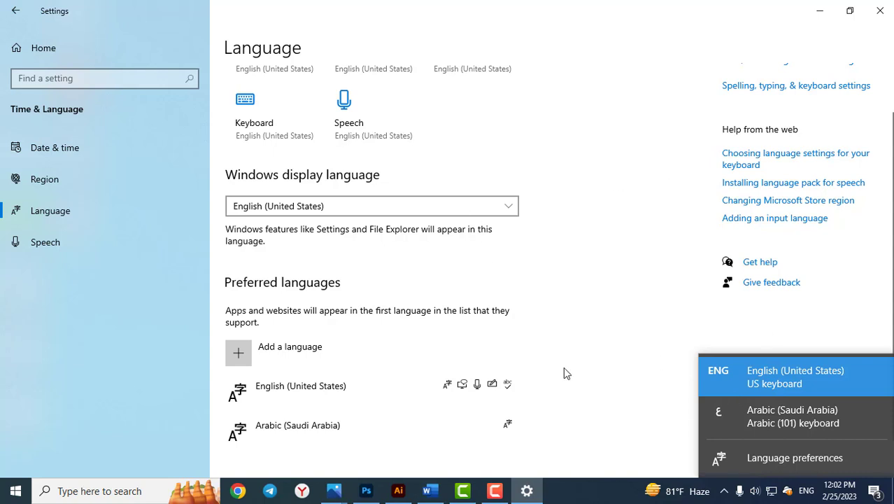
click(881, 14)
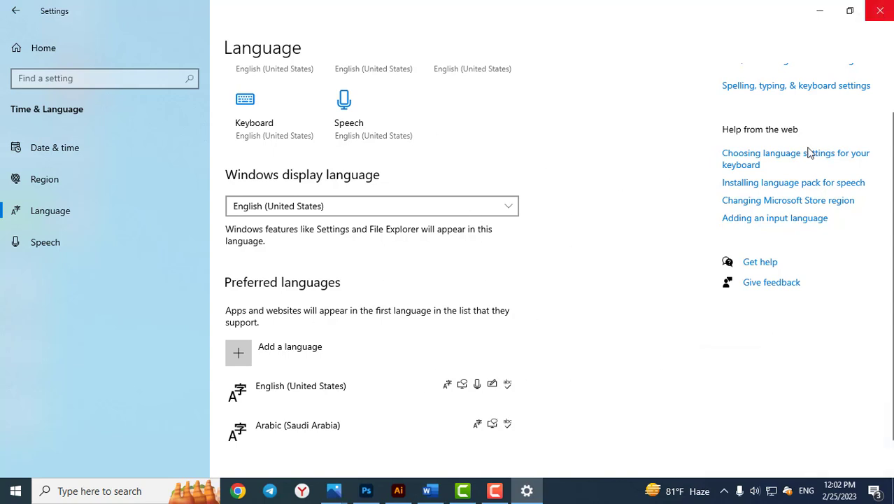
click(885, 7)
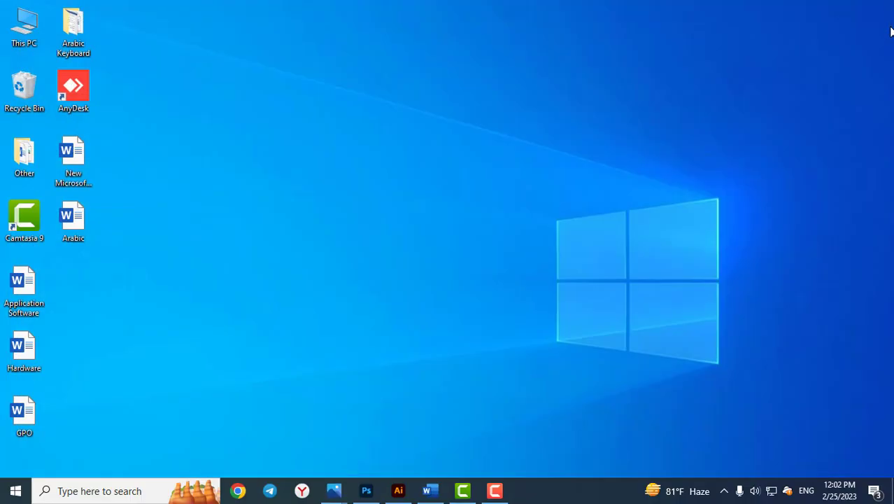
Switch to the Arabic document in Word and test the English keyboard with random letters, erasing them again
click(429, 492)
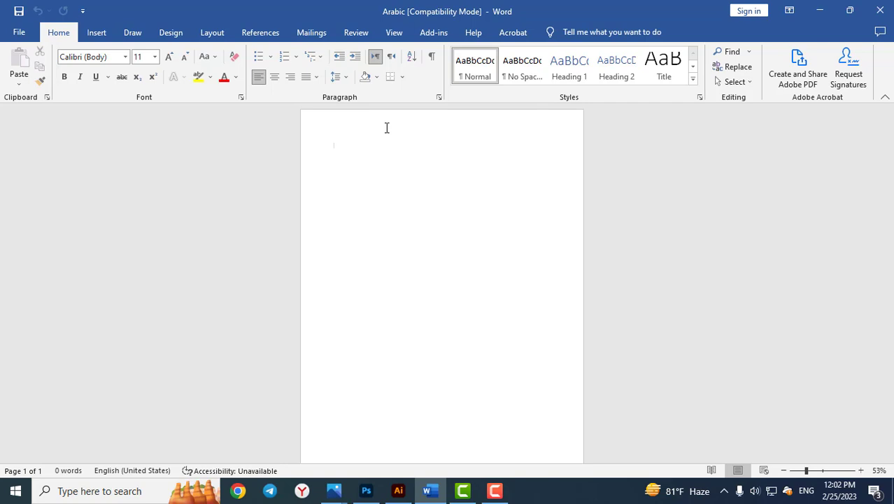
text(Ajkldkkmn;lfhd)
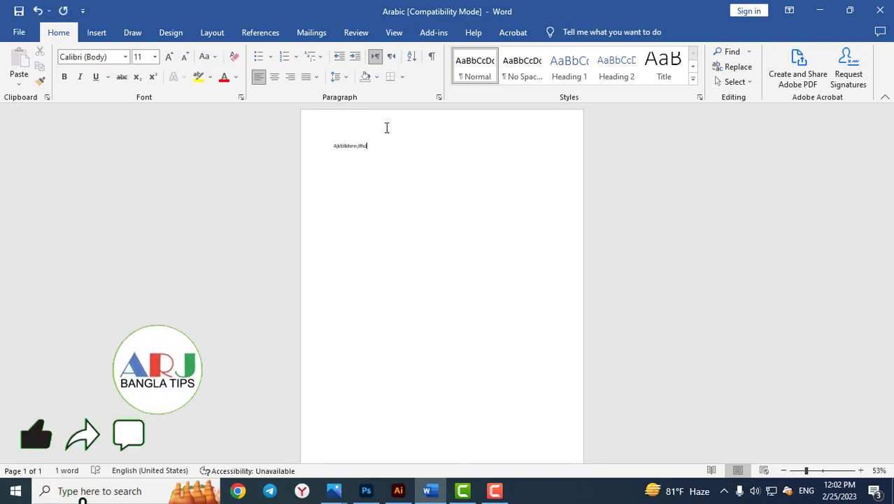
key(BackSpace)
key(BackSpace)
key(BackSpace)
key(BackSpace)
key(BackSpace)
key(BackSpace)
key(BackSpace)
key(BackSpace)
key(BackSpace)
key(BackSpace)
key(BackSpace)
key(BackSpace)
key(BackSpace)
key(BackSpace)
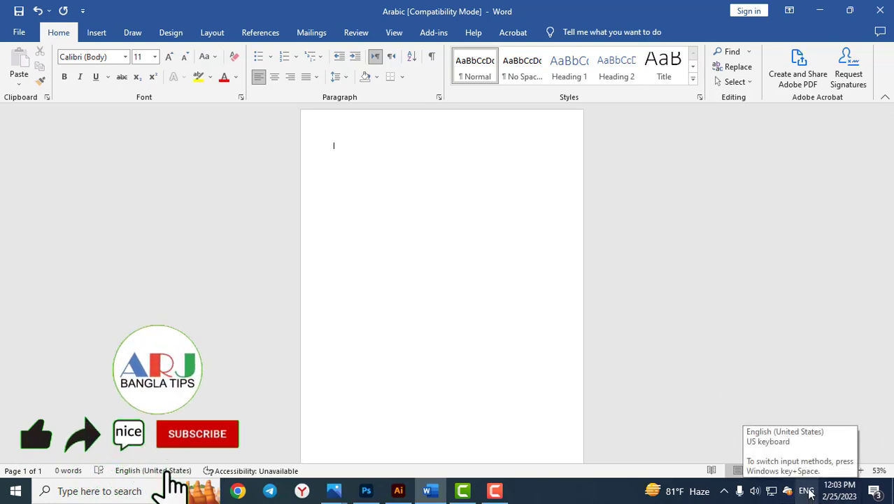
Switch the input language to Arabic (Saudi Arabia) and set the font size to 72
click(806, 491)
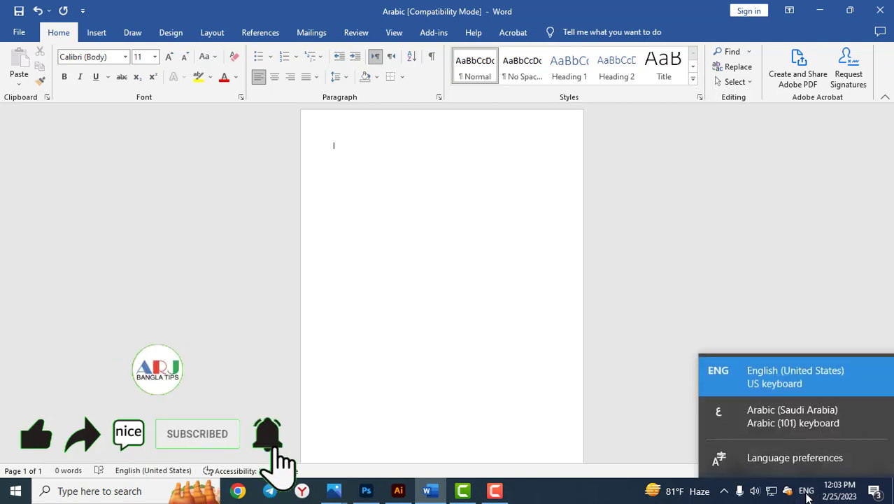
click(799, 420)
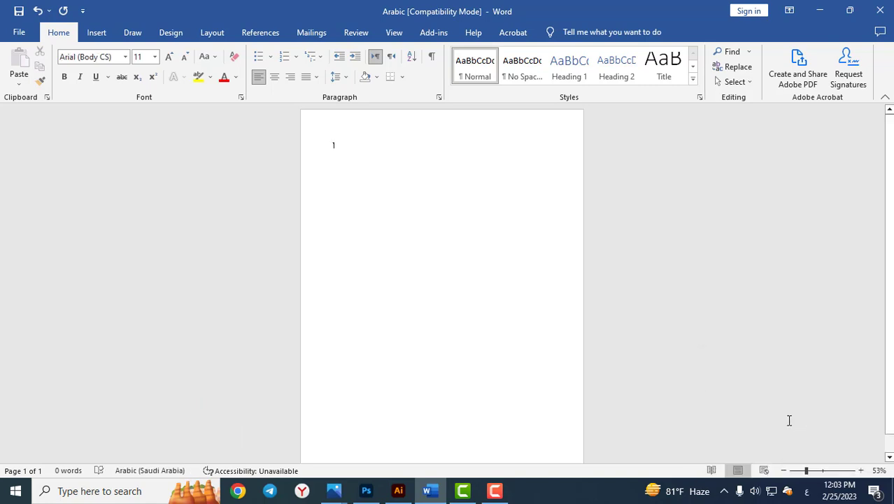
text(ا)
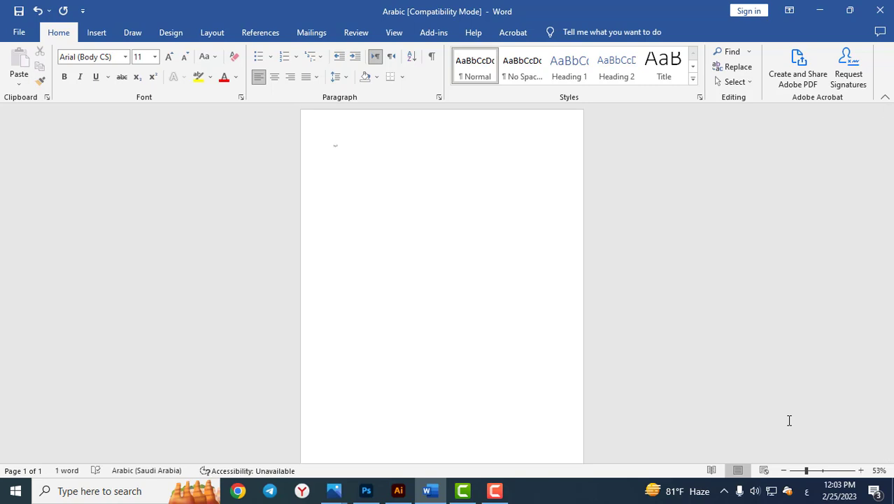
key(BackSpace)
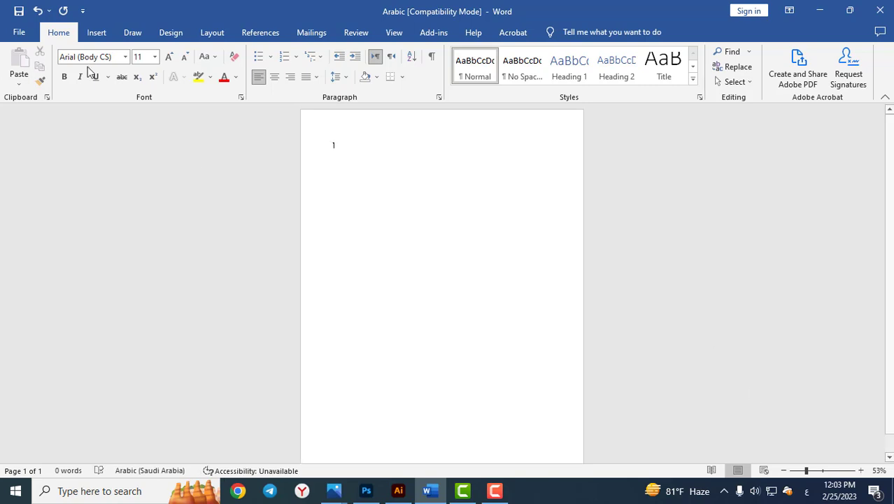
click(154, 56)
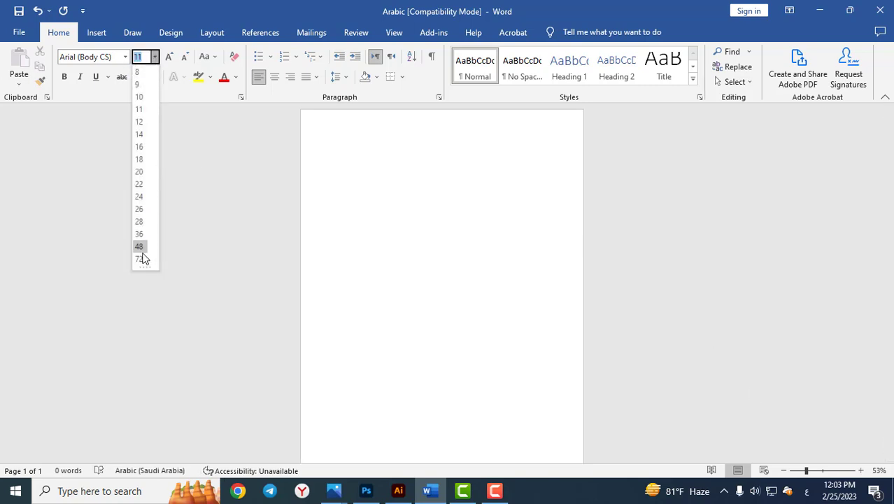
click(142, 251)
Test the Arabic keyboard by entering the letters يبكنتمةولئن, and erase them again
text(ي)
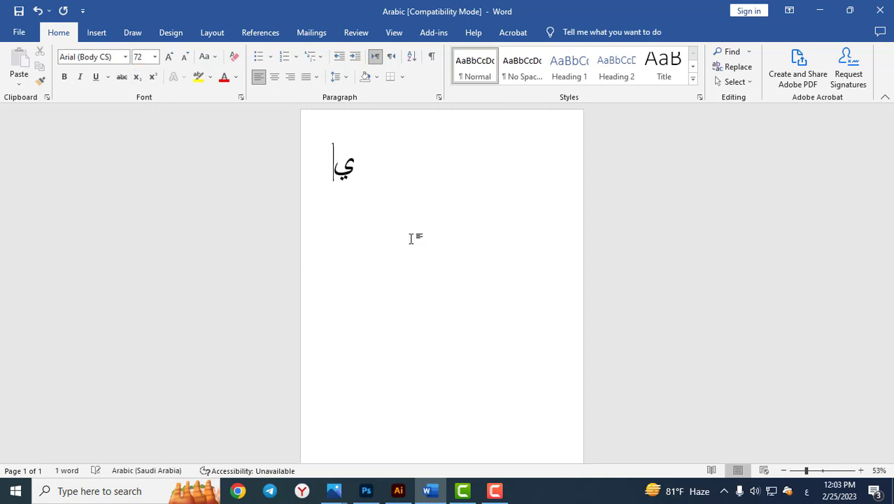
text(بكنتمةولئن)
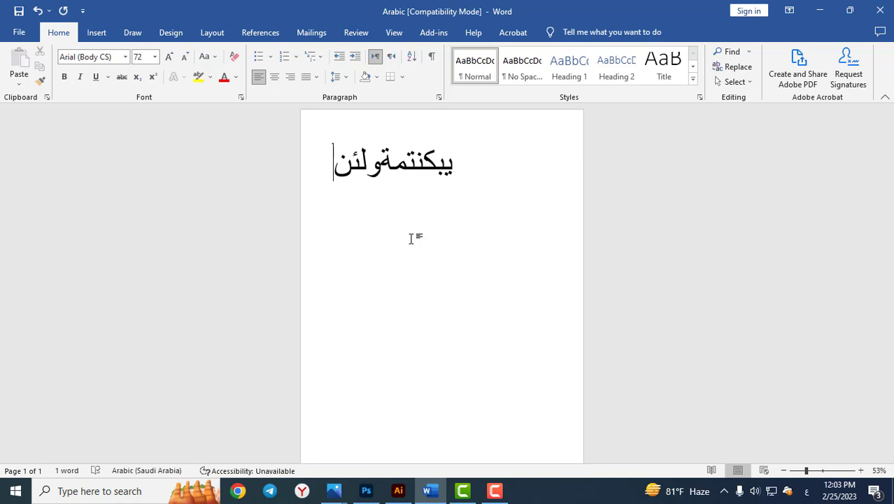
key(BackSpace)
key(BackSpace)
key(BackSpace)
key(BackSpace)
key(BackSpace)
key(BackSpace)
key(BackSpace)
key(BackSpace)
key(BackSpace)
key(BackSpace)
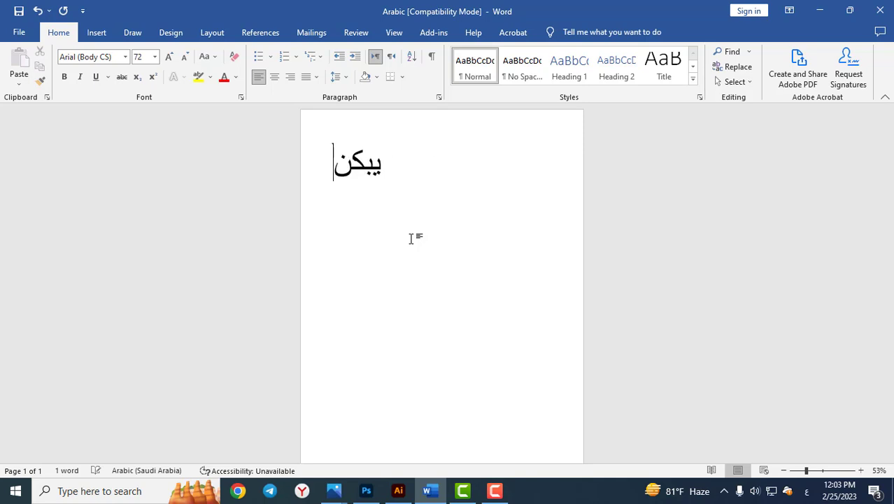
key(BackSpace)
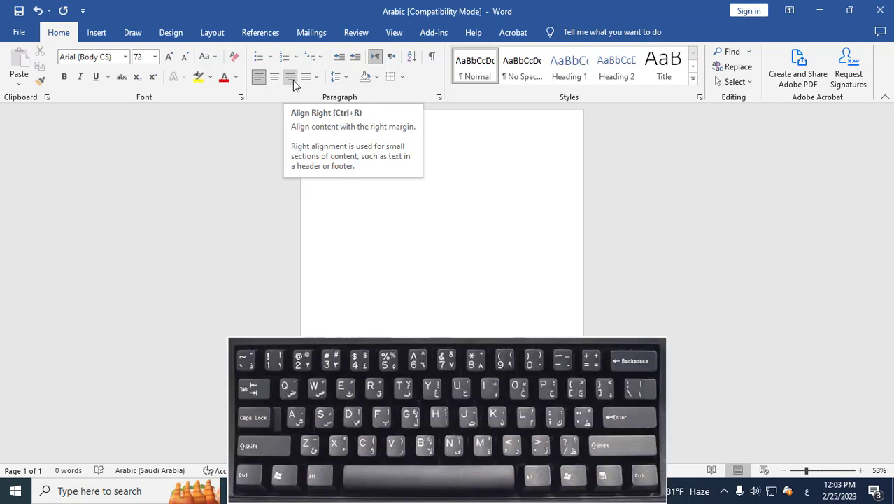
Align the paragraph to the right margin and enter the Arabic letters ا and ب separated by a space
click(292, 80)
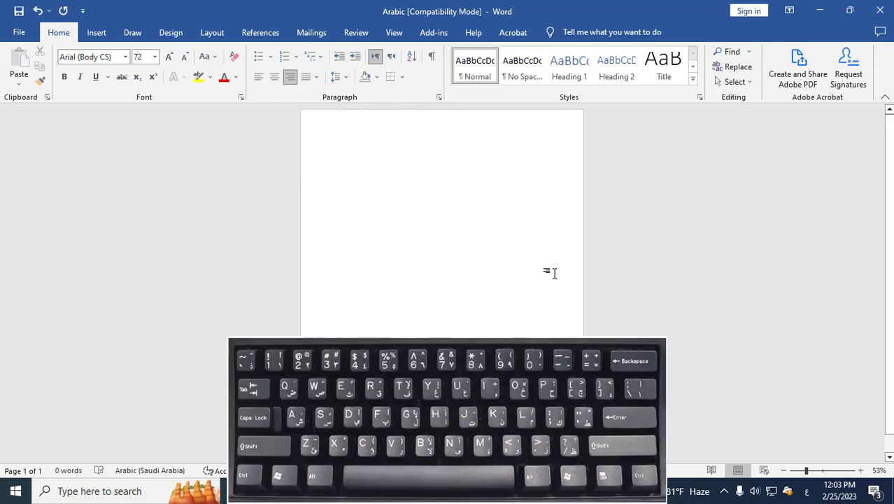
text(ا)
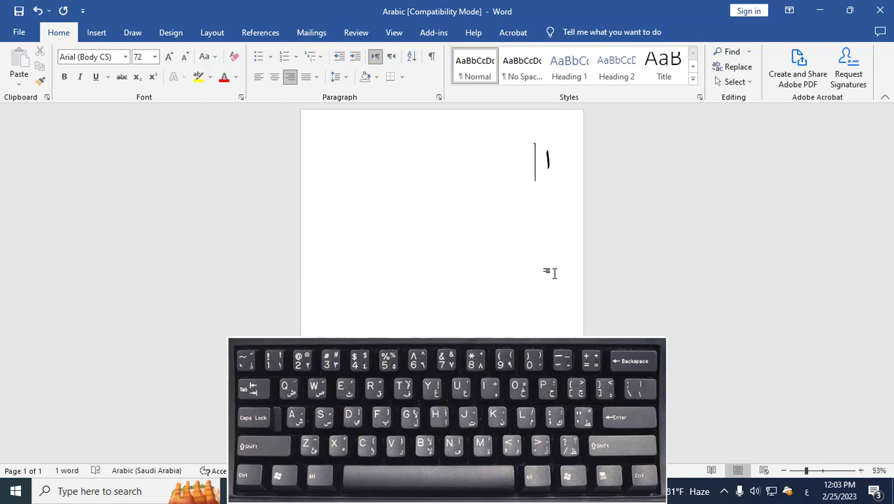
text(ب)
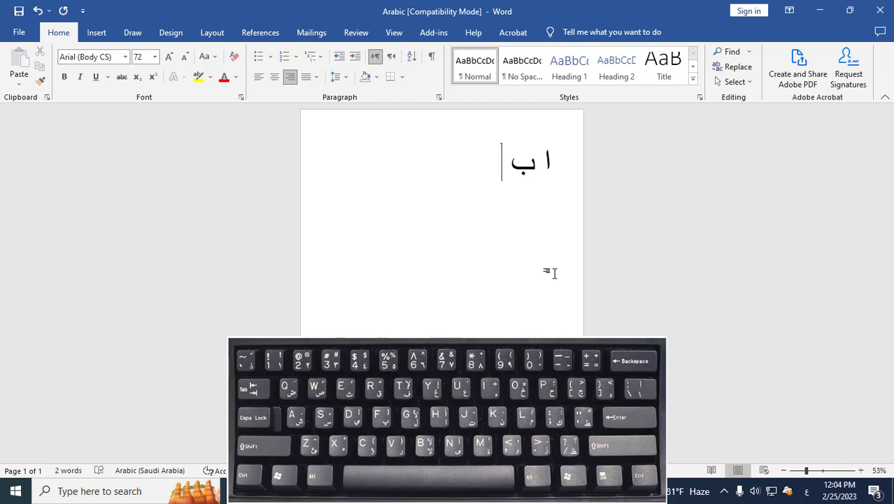
click(125, 59)
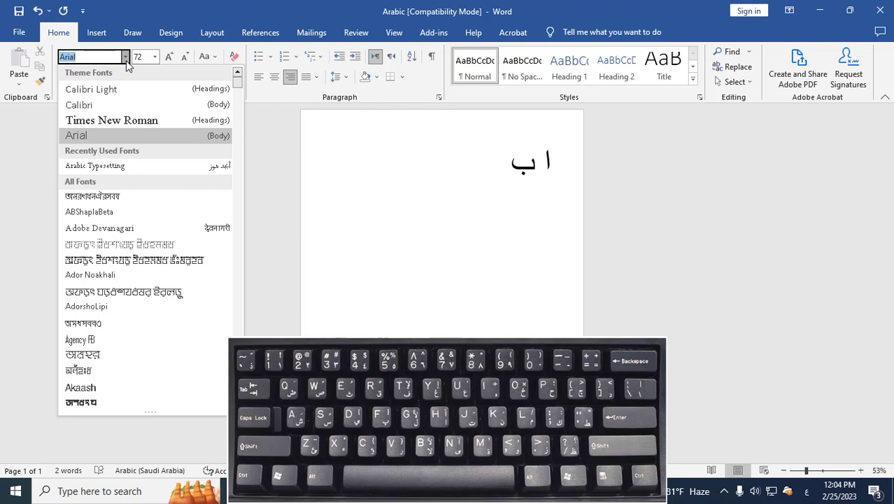
key(BackSpace)
text(شقهش)
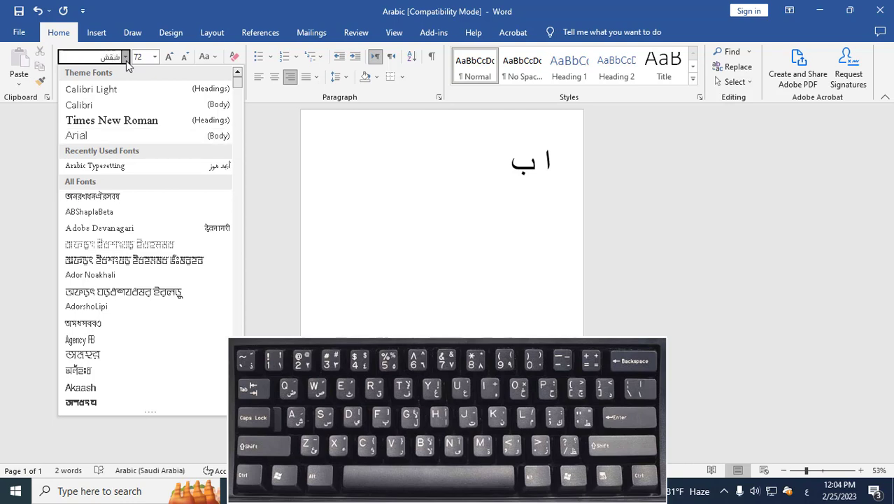
key(BackSpace)
key(BackSpace)
key(BackSpace)
key(BackSpace)
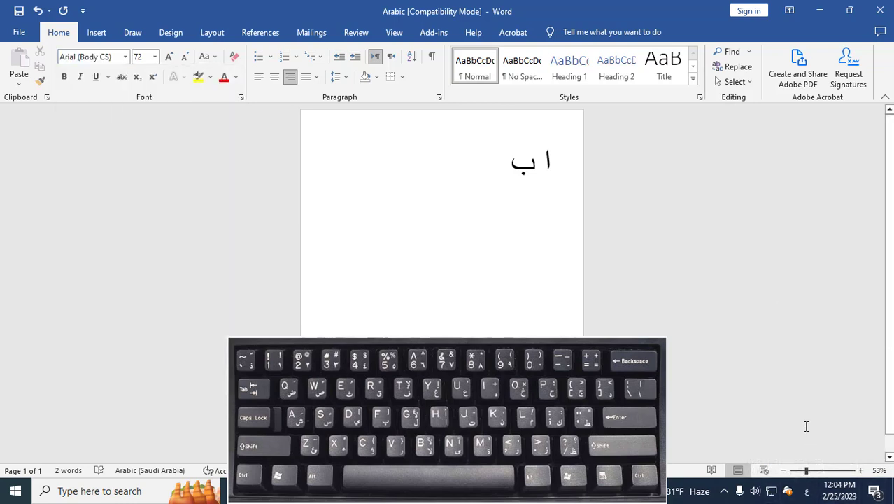
Switch the keyboard input language back to English (United States)
click(806, 491)
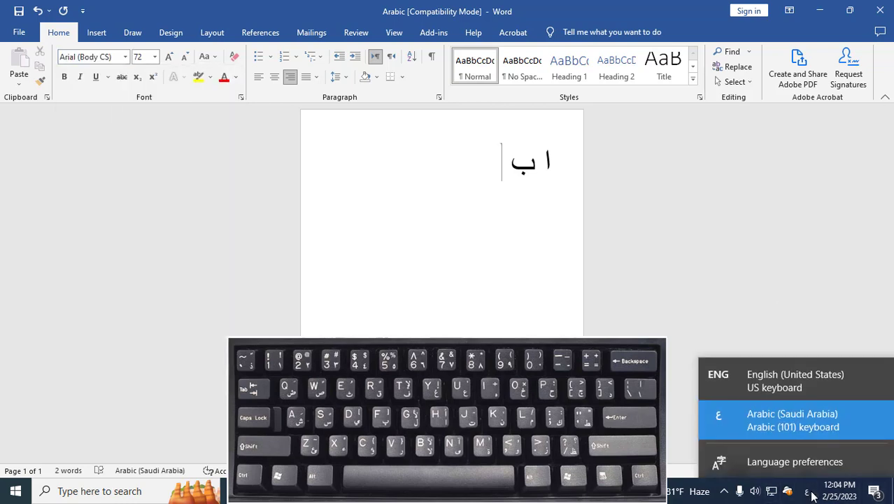
click(780, 370)
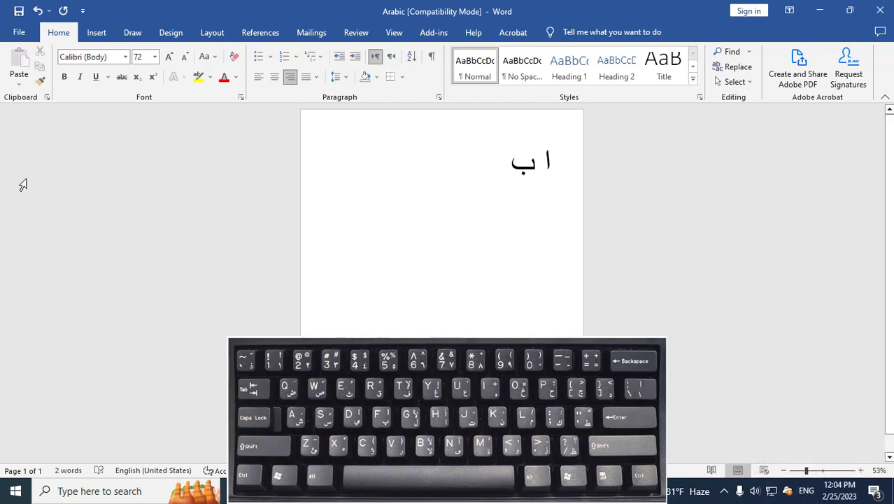
With the English input language active, set the font to Arabic Typesetting for the text that follows ا ب
key(alt+shift)
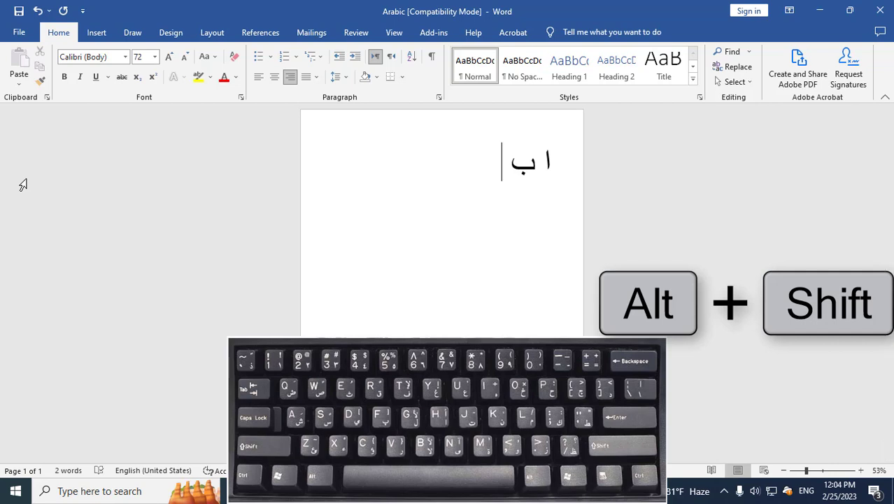
click(116, 57)
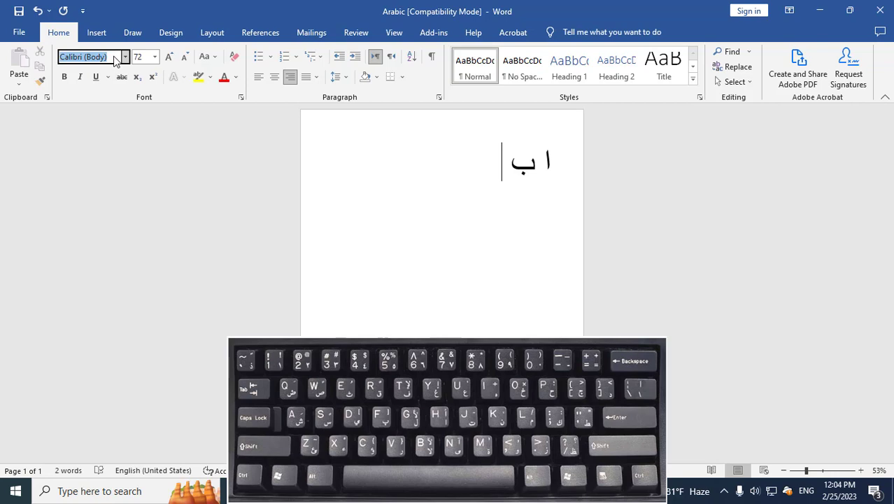
text(A)
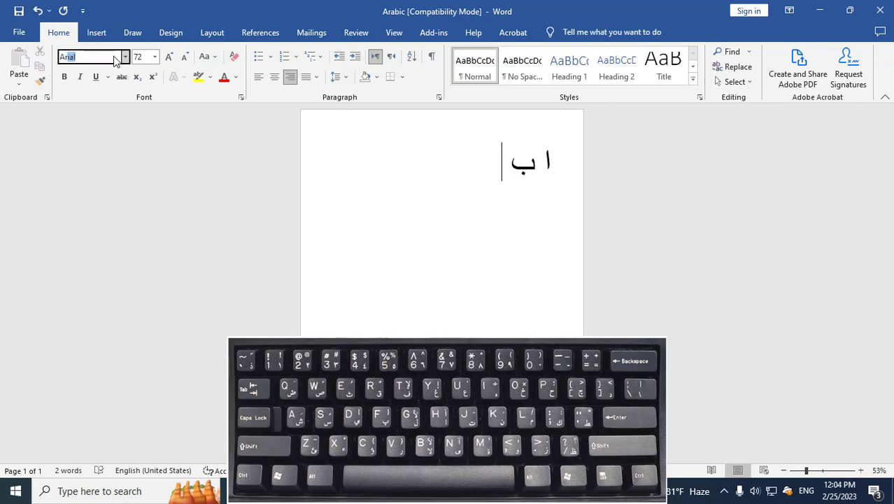
text(r)
key(Return)
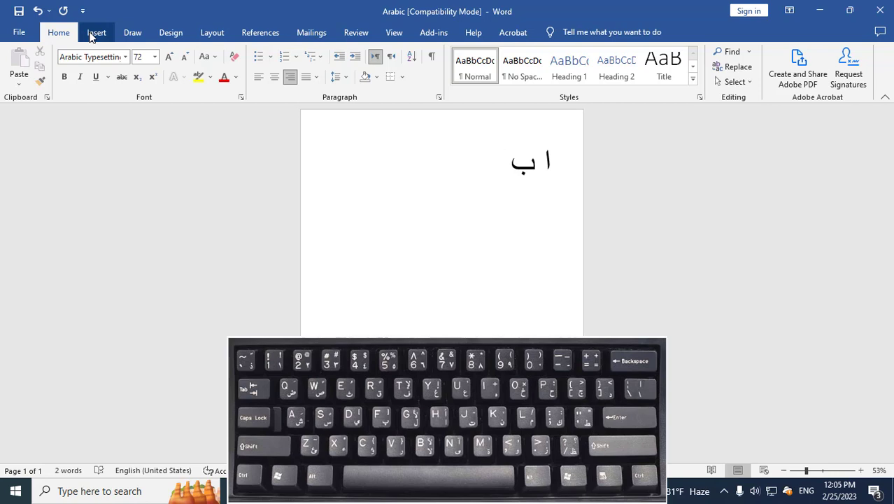
Switch the input language to Arabic (Saudi Arabia) and continue the line with the space-separated letters ت ث ج ح خ
key(alt+shift)
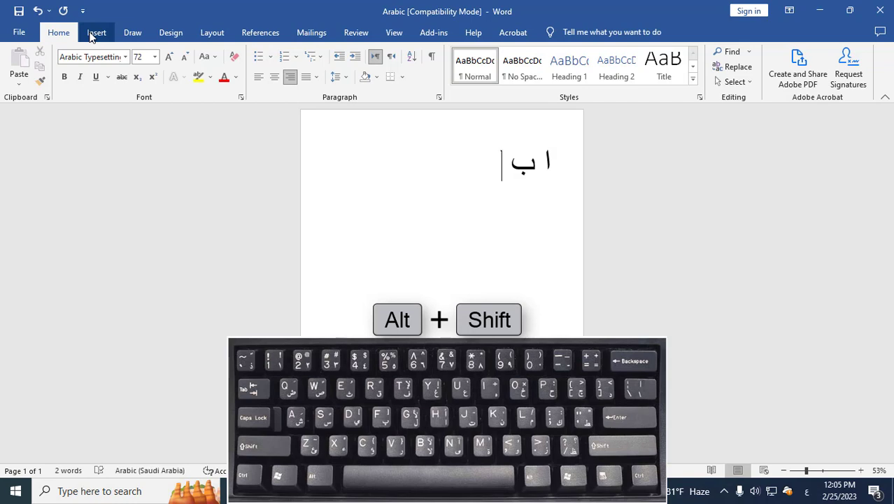
text(ت ث )
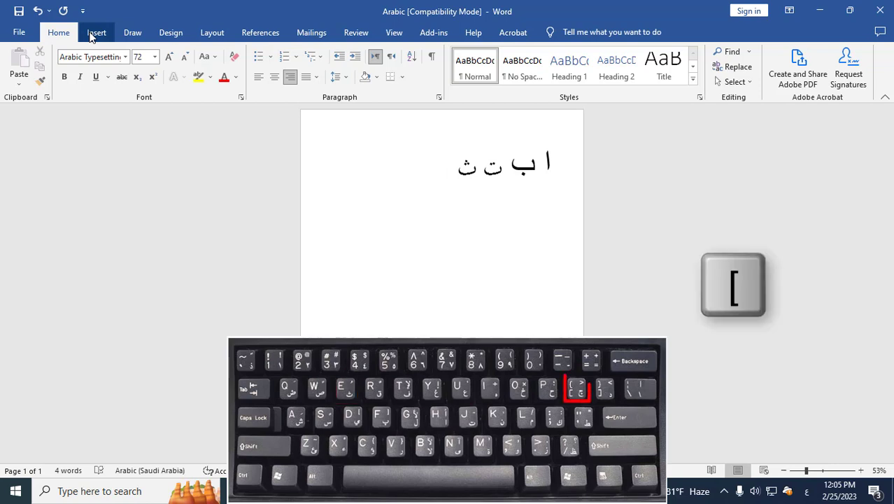
text(ج ح)
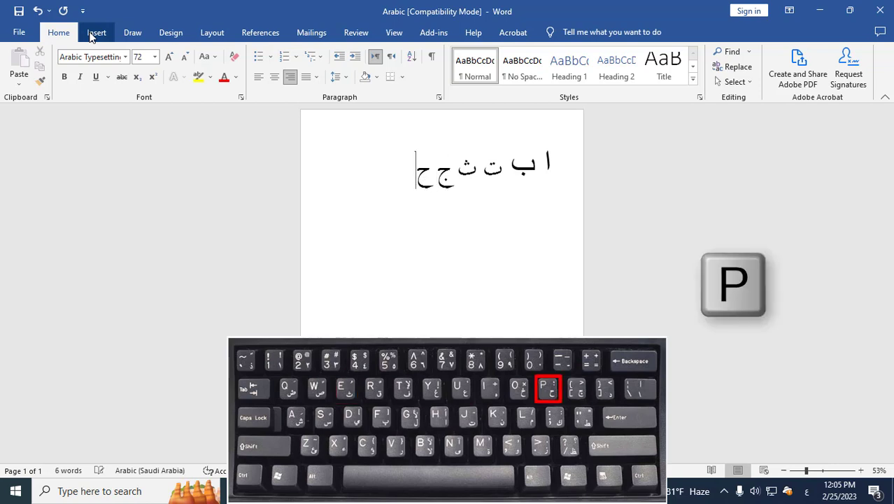
text(خ)
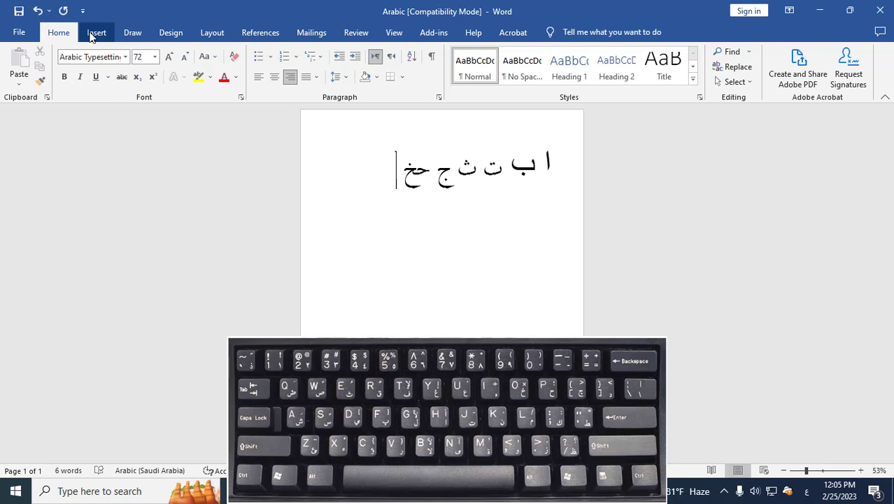
key(BackSpace)
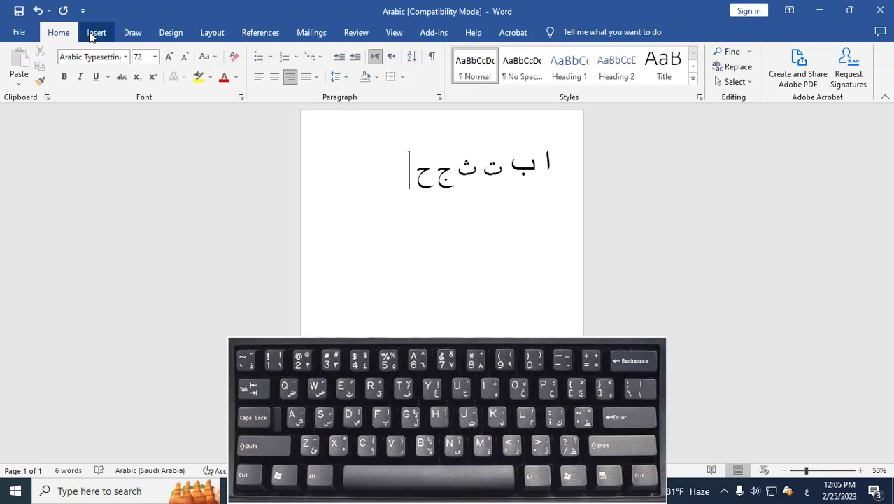
text(خ)
Start a second line in Arabic and enter the joined letters ابتثج without spaces
key(Return)
key(alt+shift)
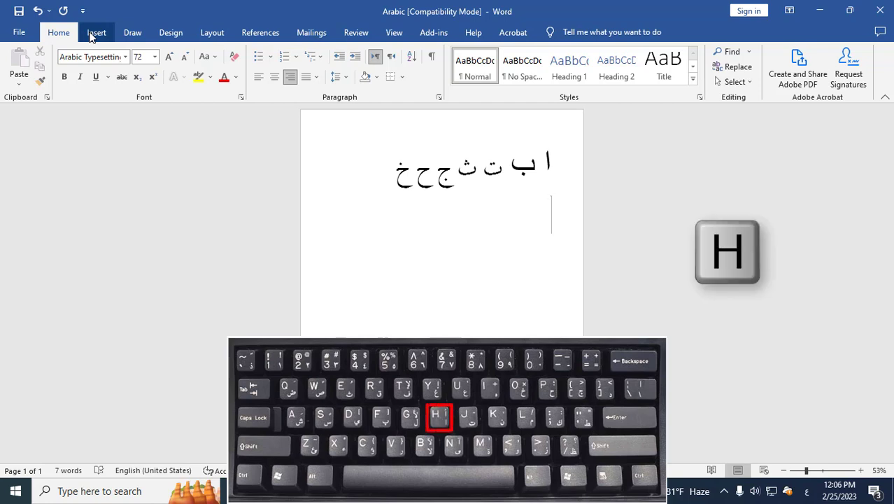
text(ا)
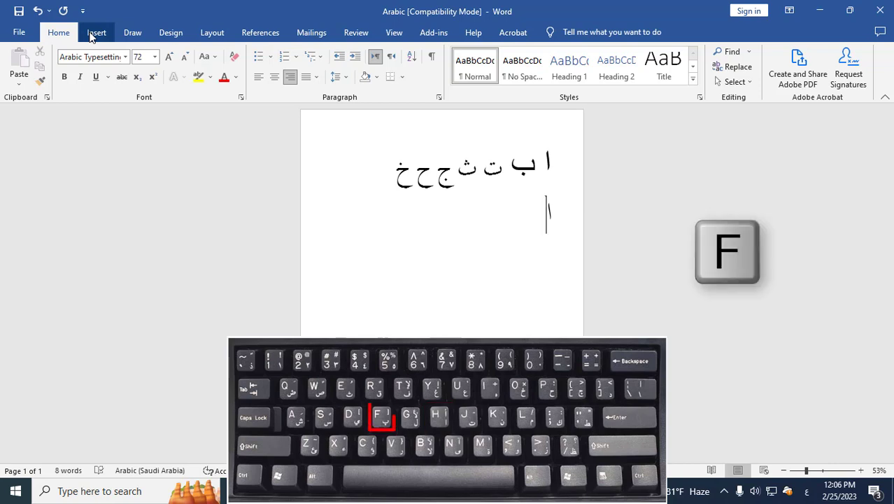
text(بت)
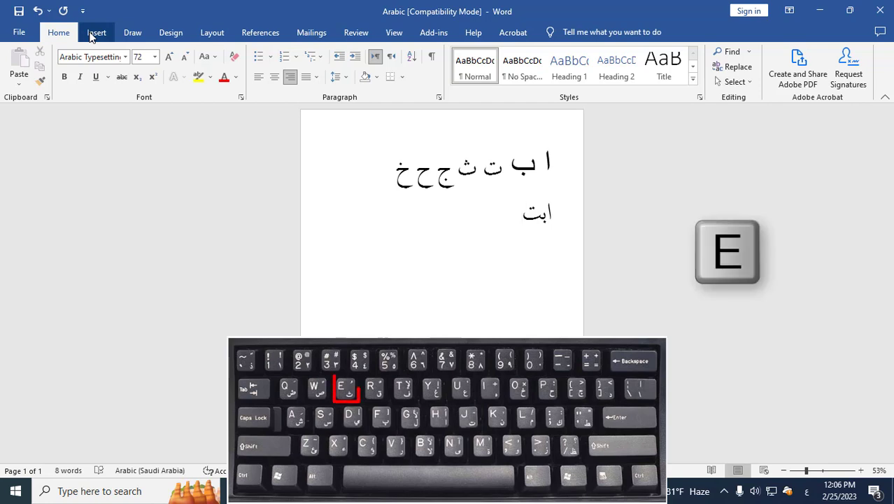
text(ثج)
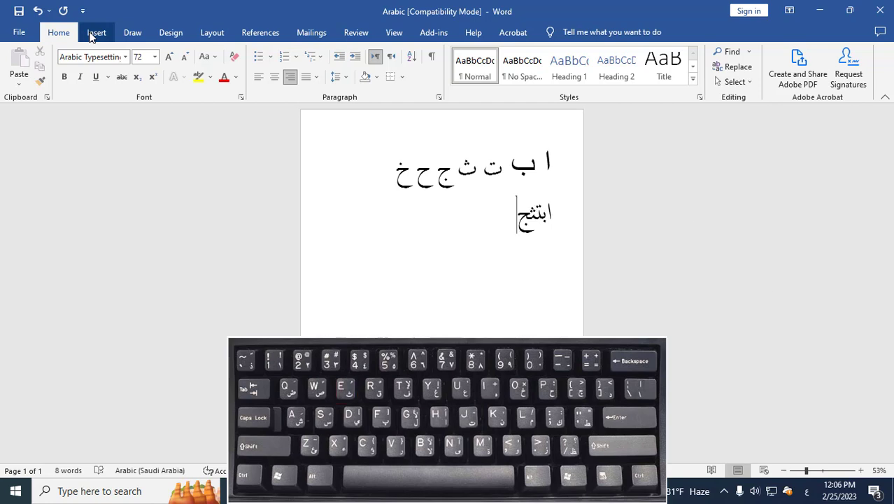
Start a third line and enter the word بِسْمِ with its kasra and sukun marks
key(Return)
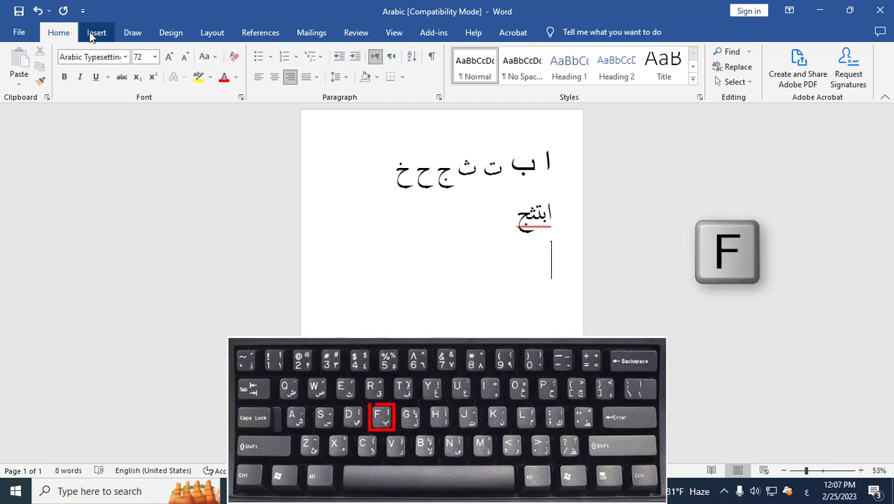
text(ب)
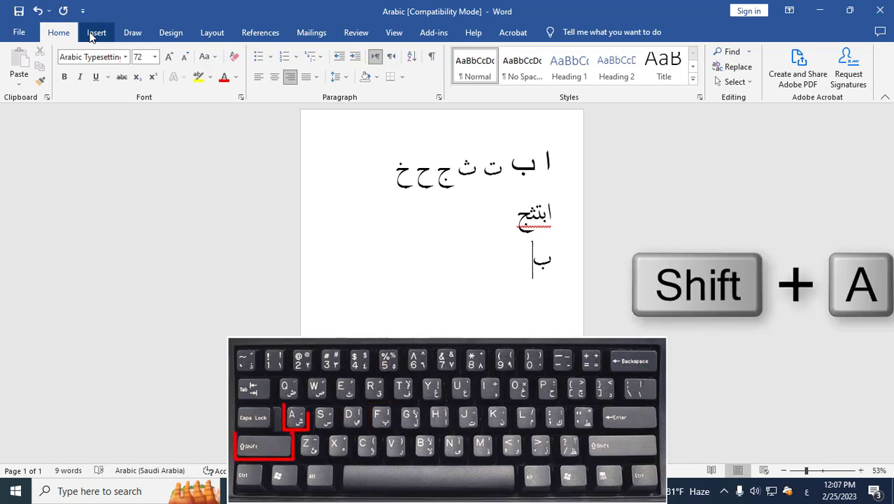
text(ِ)
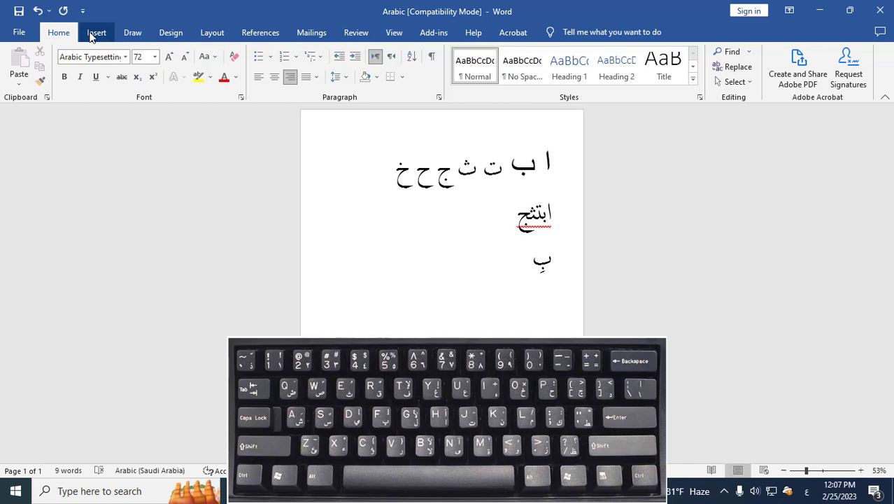
text(س)
text(ْ)
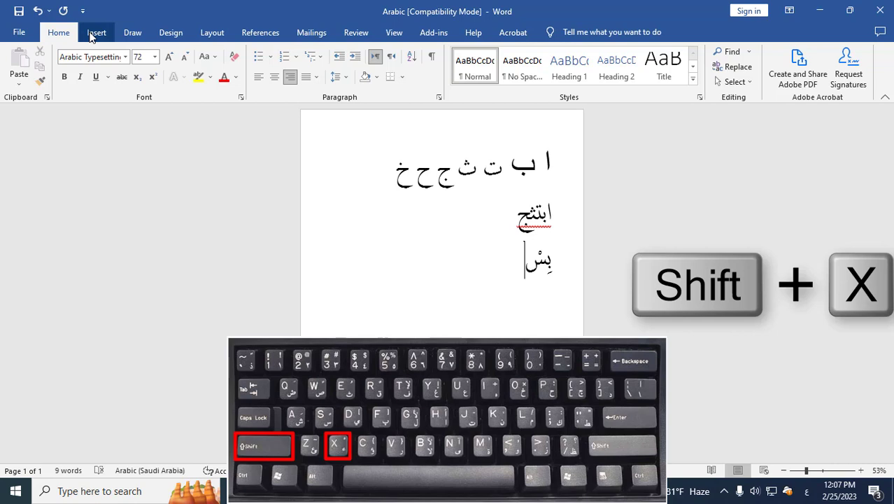
text(م)
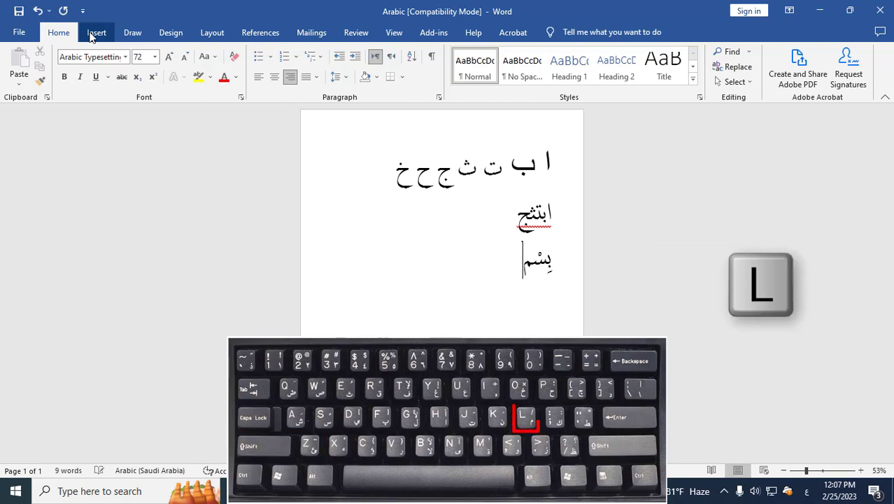
text(ِ)
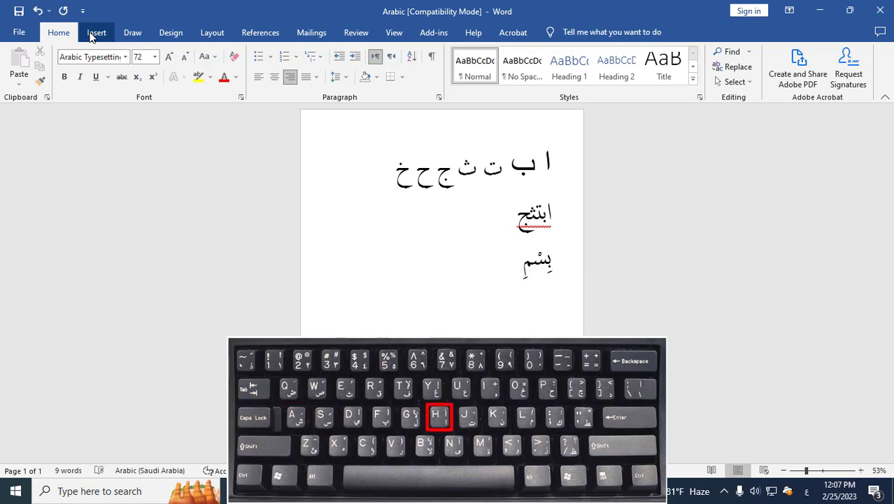
Add the word اللّٰهِ with shadda and kasra, producing its superscript alef by converting Unicode code 0670 in the English input language
text( ا)
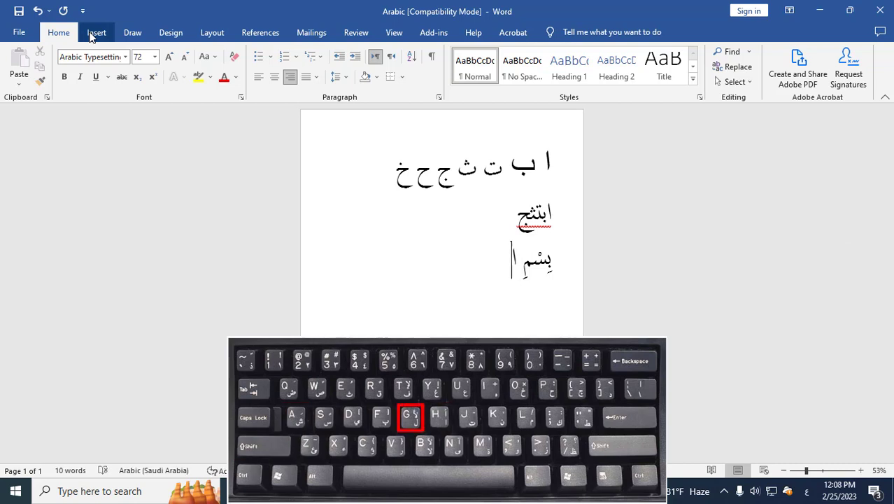
text(للّ)
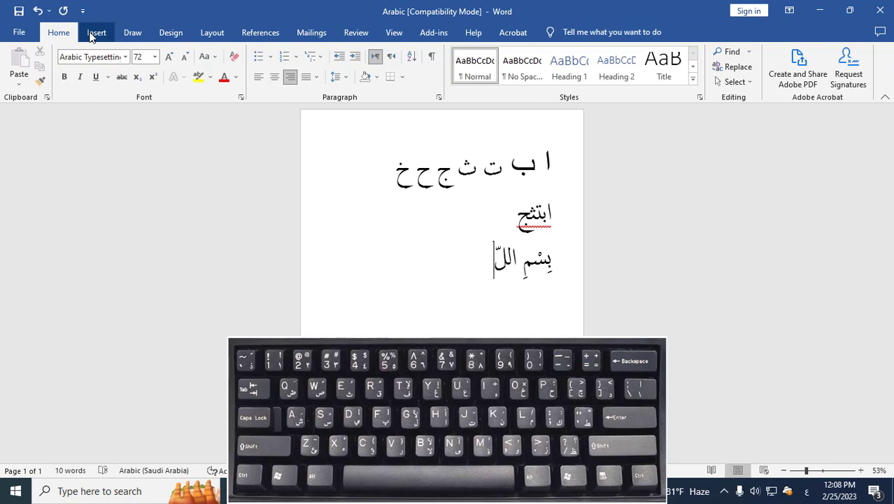
key(alt+shift)
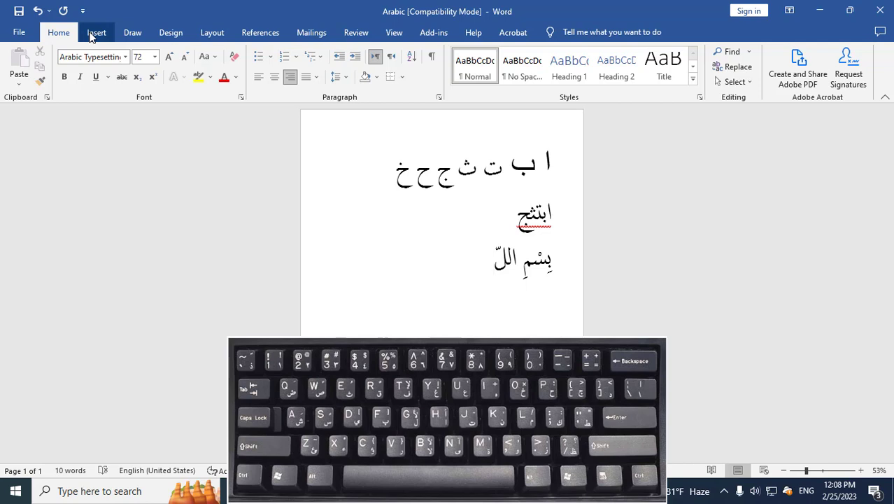
text(0)
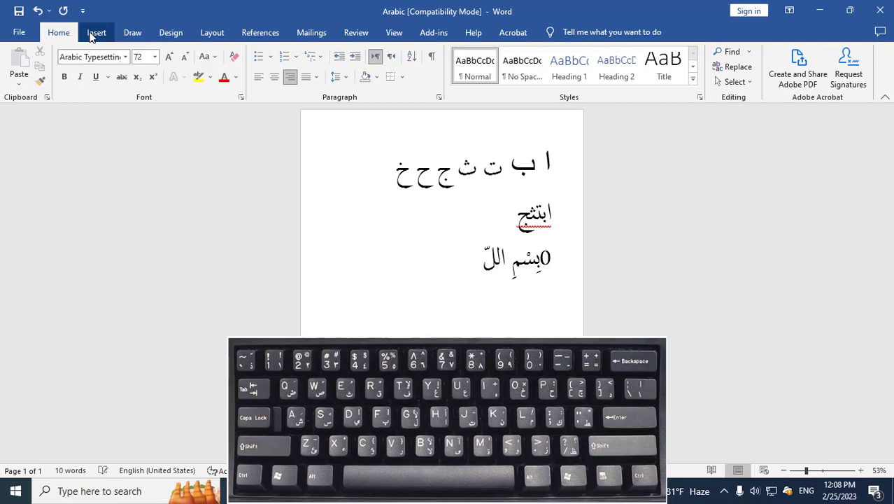
text(670)
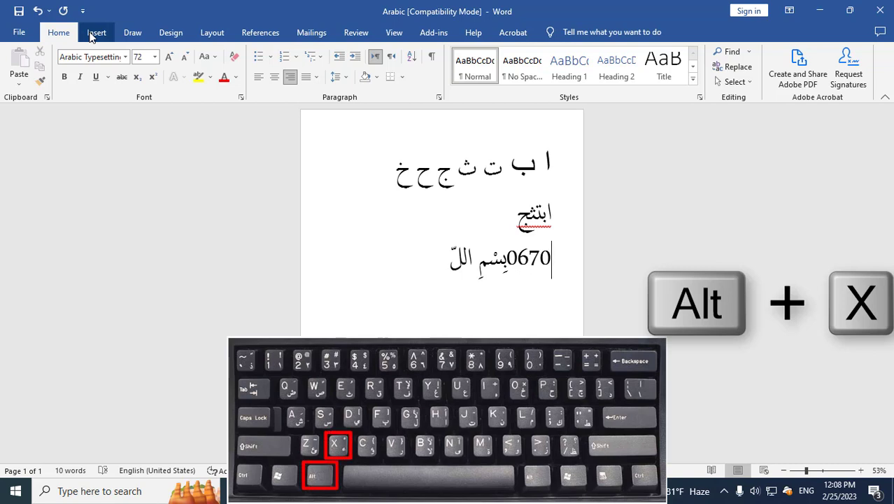
key(alt+x)
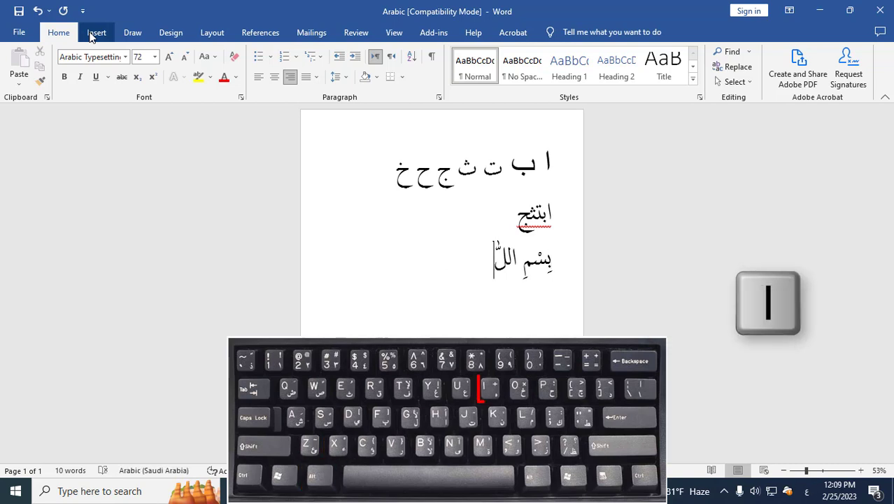
text(ه)
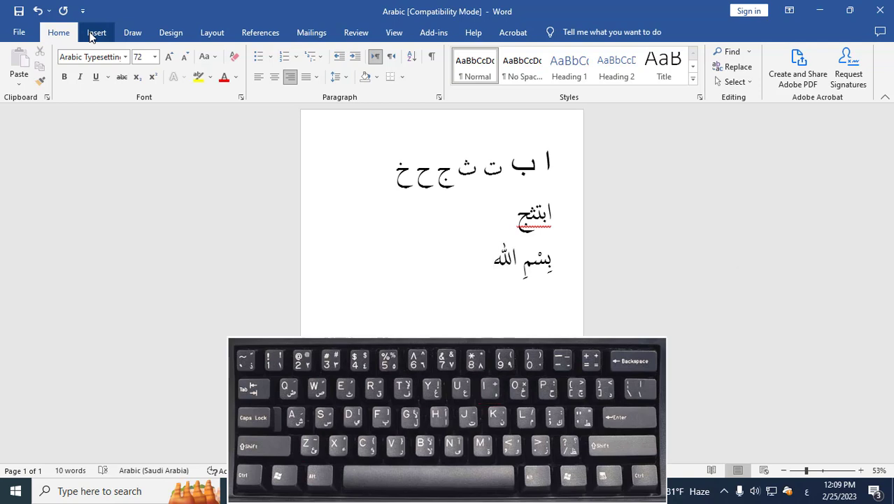
key(shift+a)
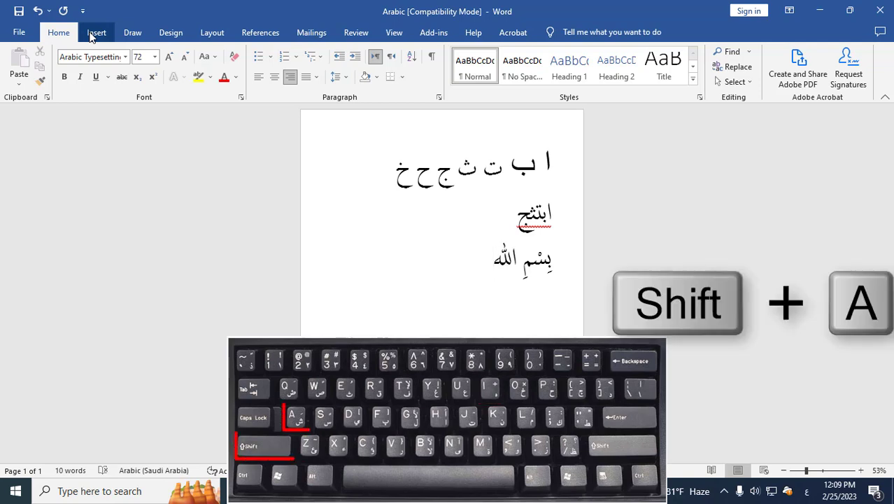
text(ِ)
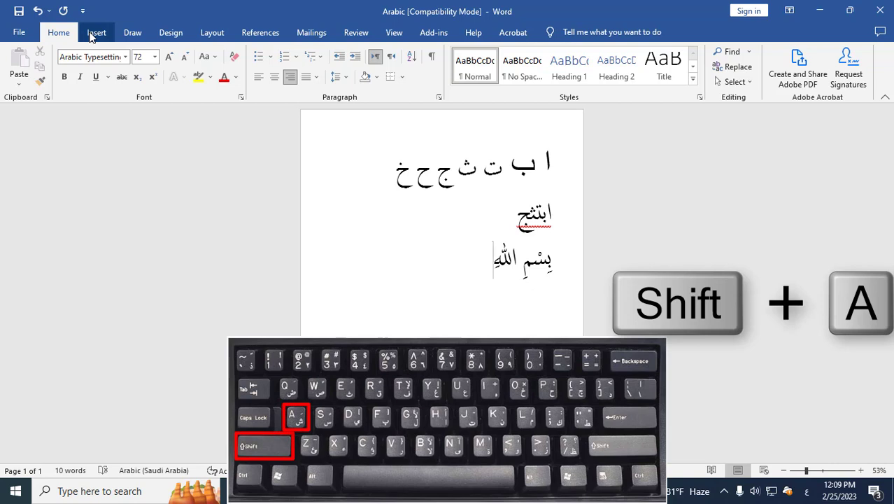
Continue the third line with the fully vowelled word الرَّحْمَنِ, including its shadda, fatha, sukun and kasra marks
text( ال)
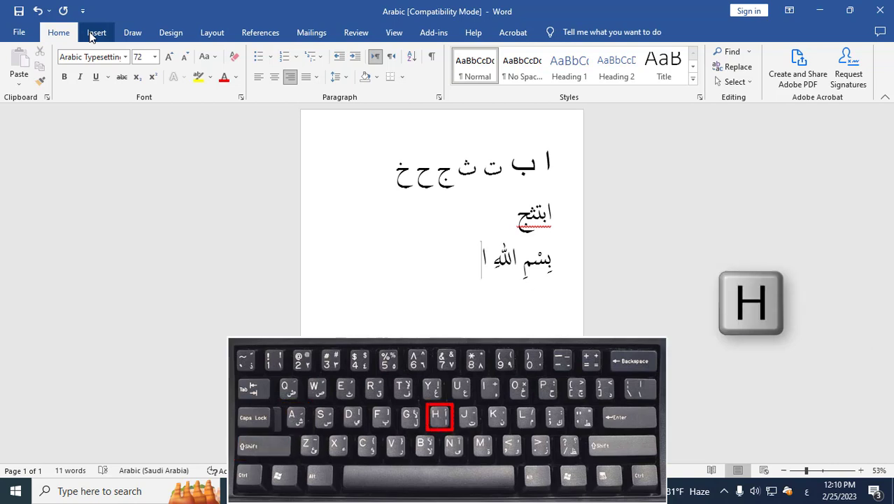
text(رّ)
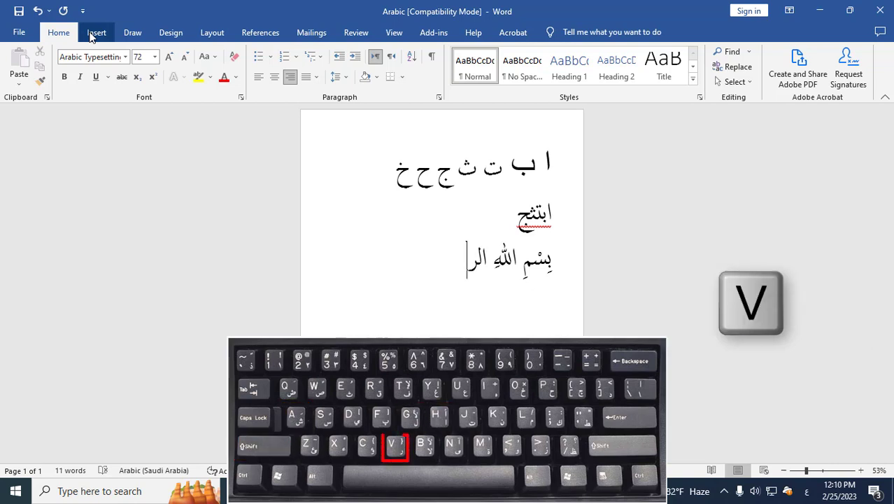
text(َح)
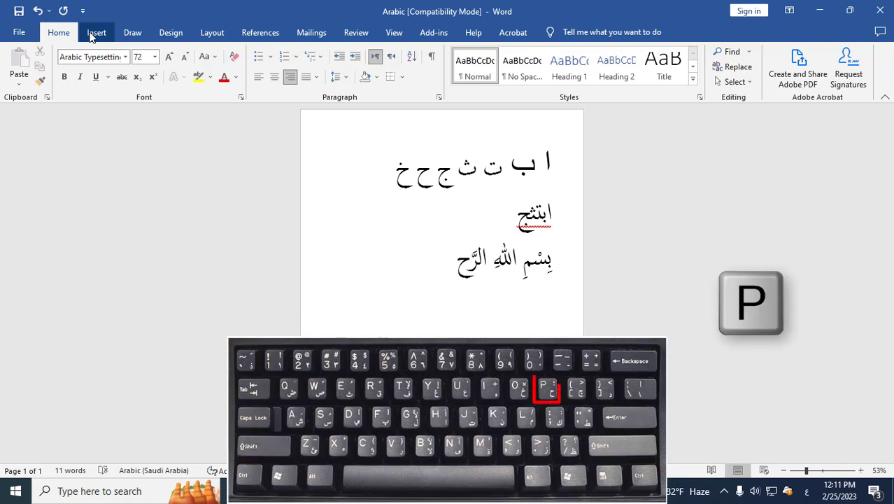
text(ْ)
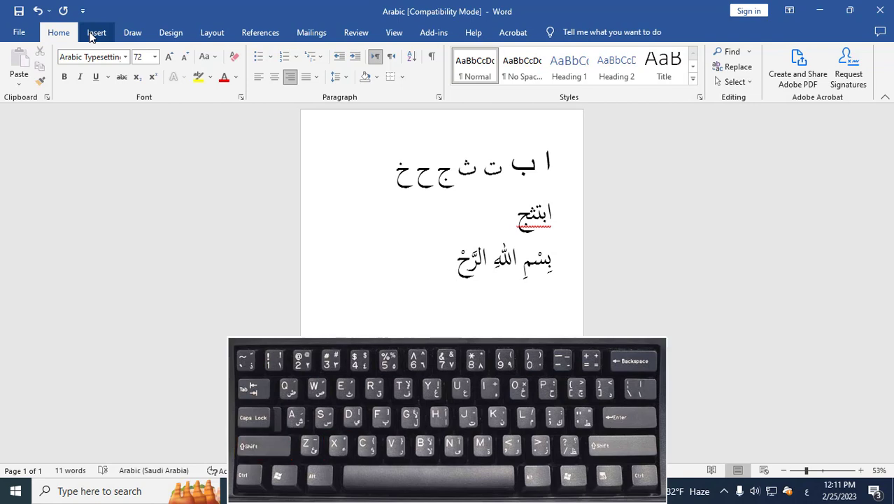
text(م)
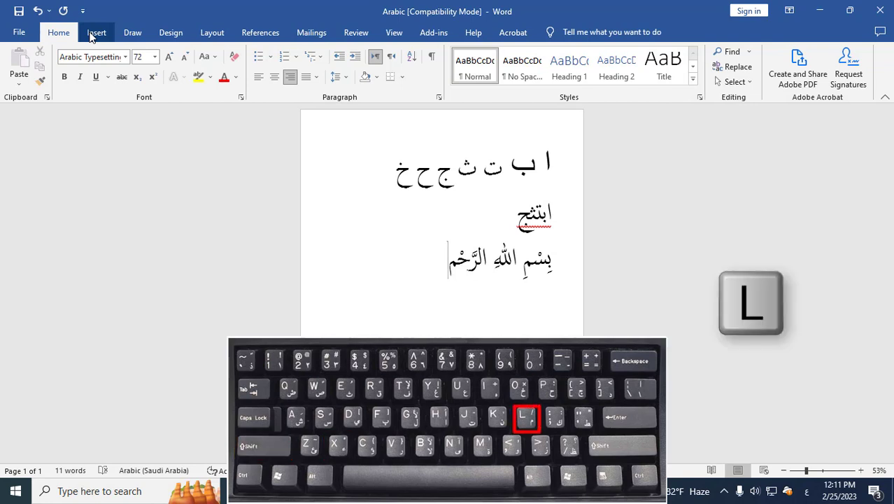
text(َ)
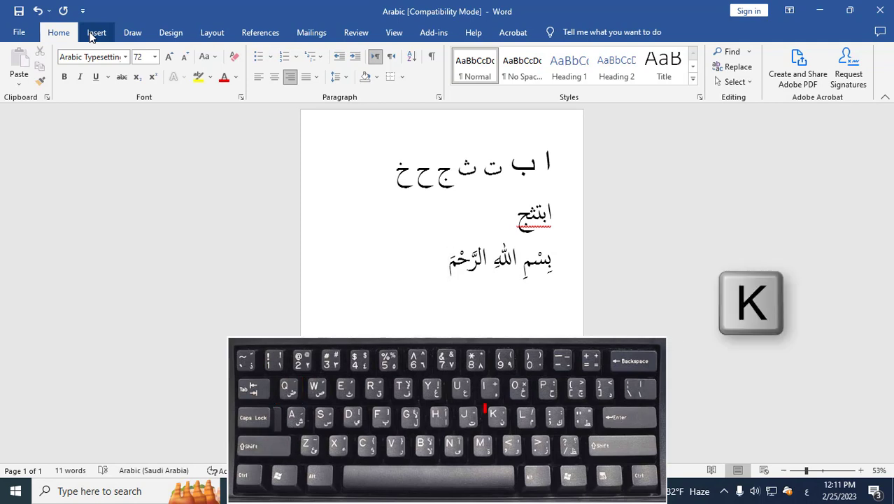
text(ن)
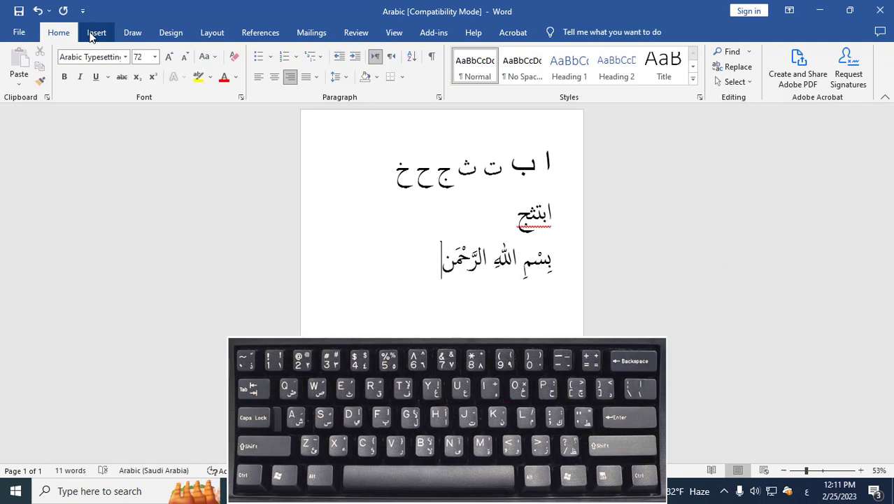
text(ِ ا)
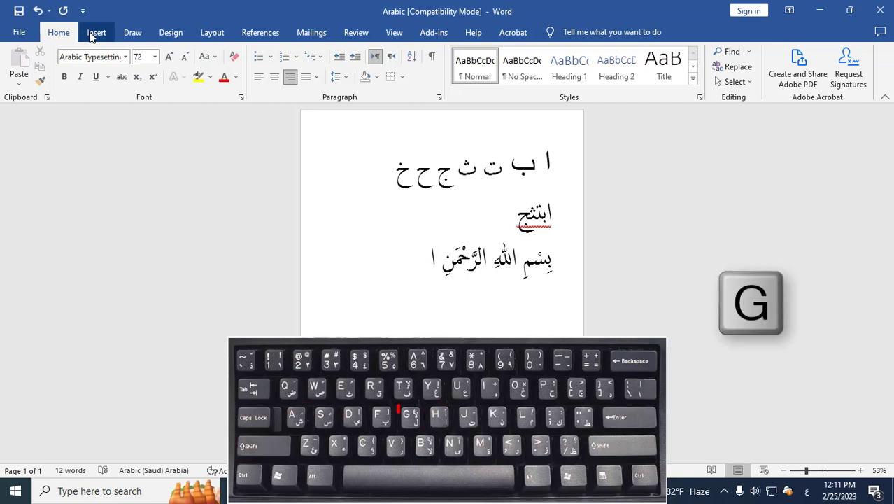
Complete the third line with the fully vowelled word الرَّحِيْمِ
text(لر)
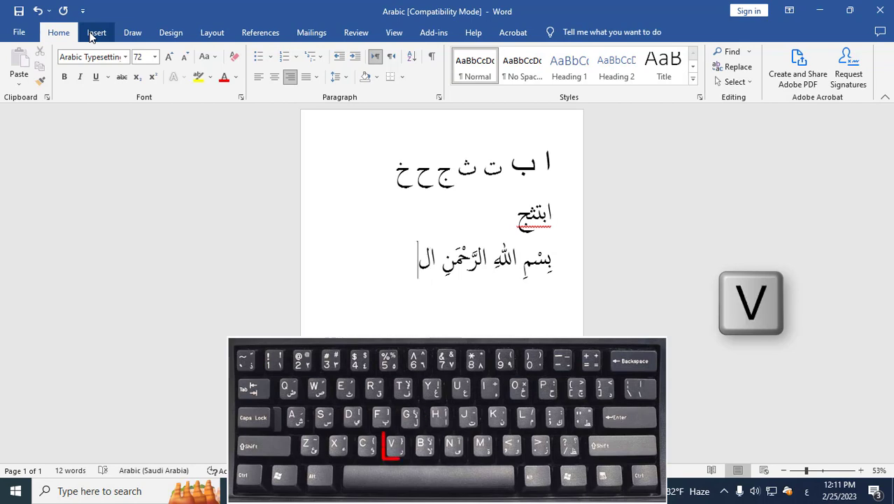
text(ّ)
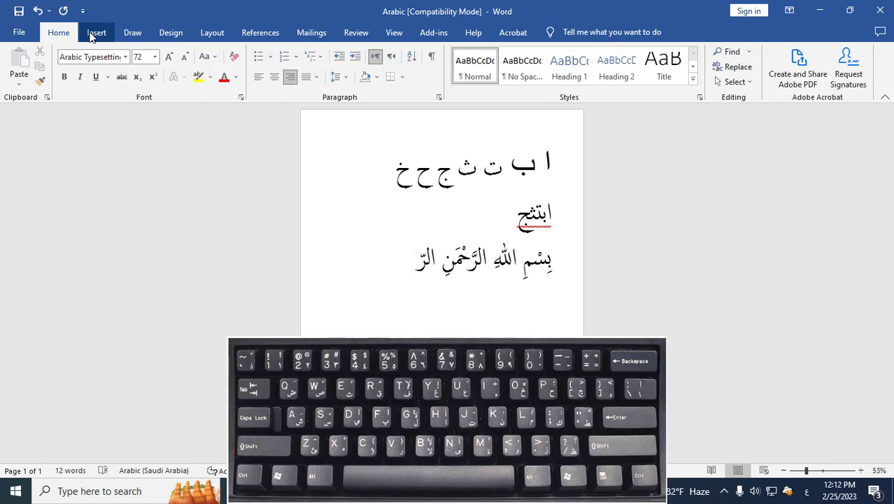
text(َّ)
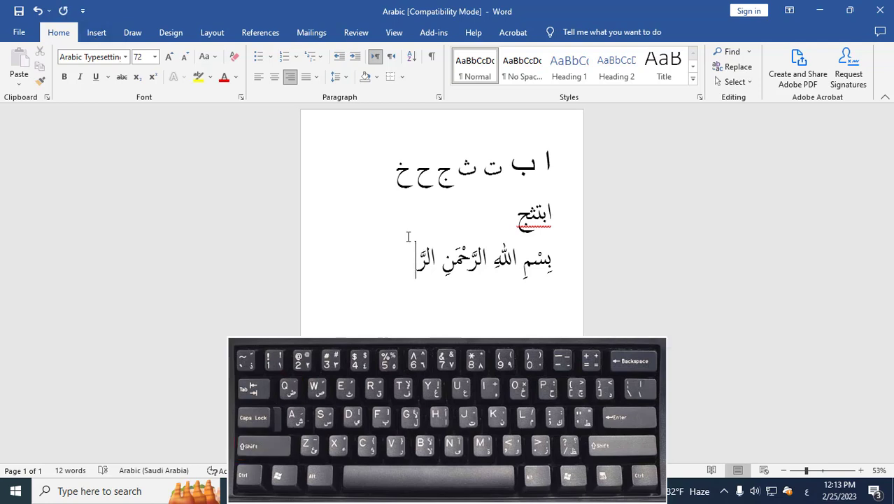
text(حِيْم)
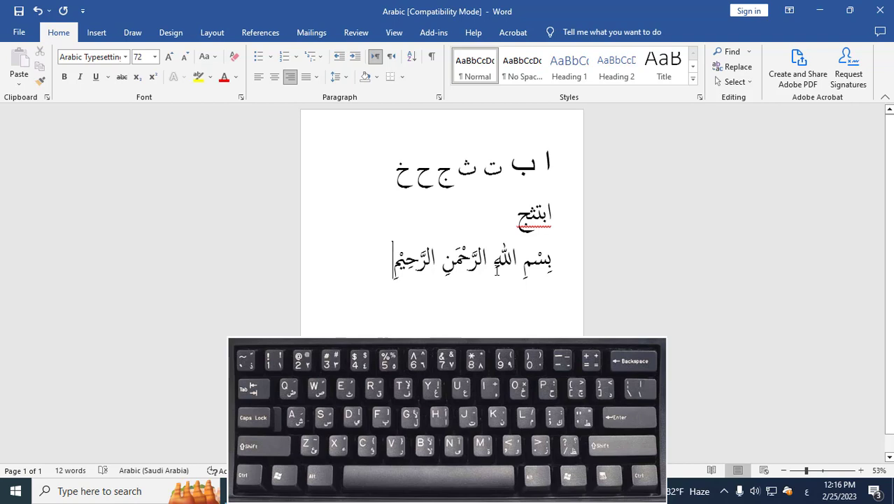
Start a fourth line with the Arabic letters ال and place a madda over the ل by converting Unicode code 0653 in the English input language
key(Return)
key(alt+shift)
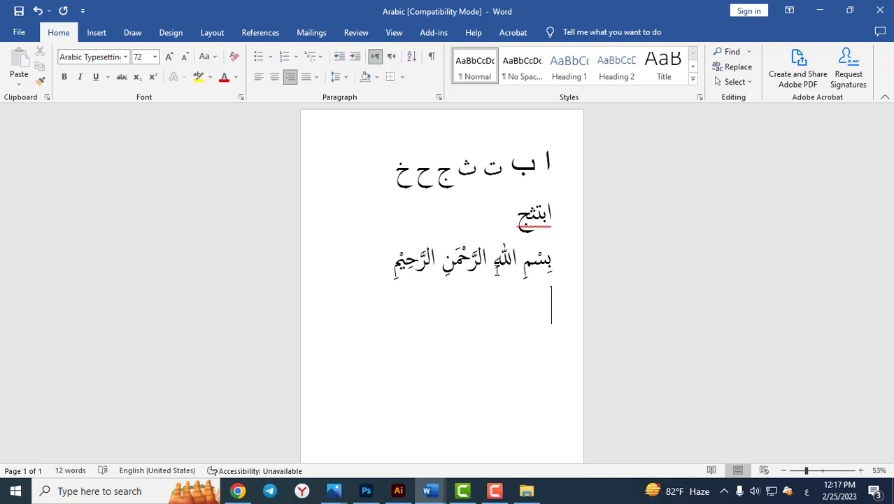
text(ا)
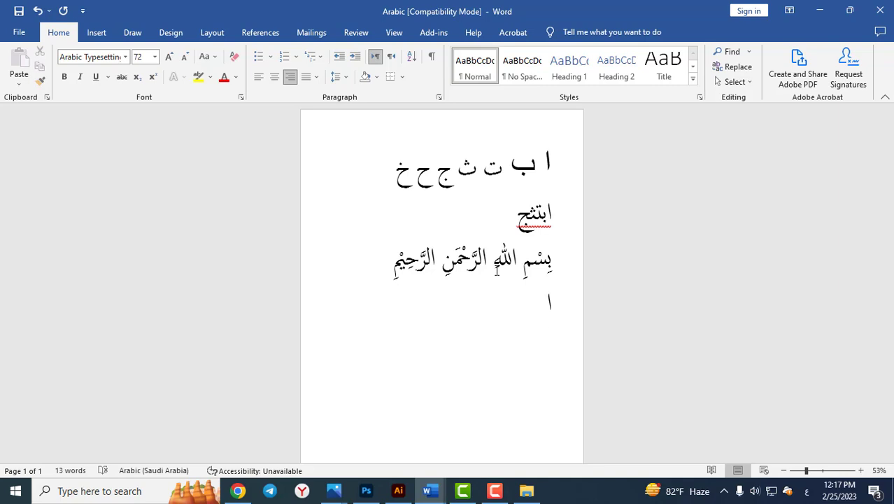
text(ل)
click(807, 492)
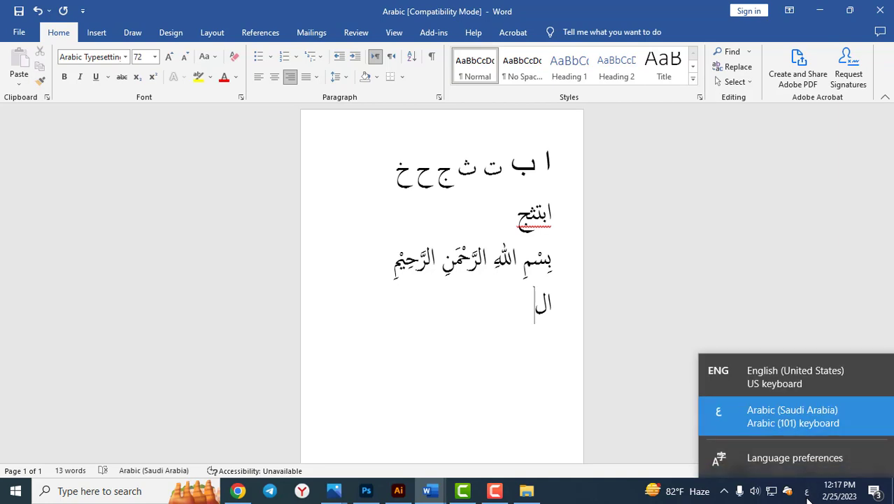
click(806, 493)
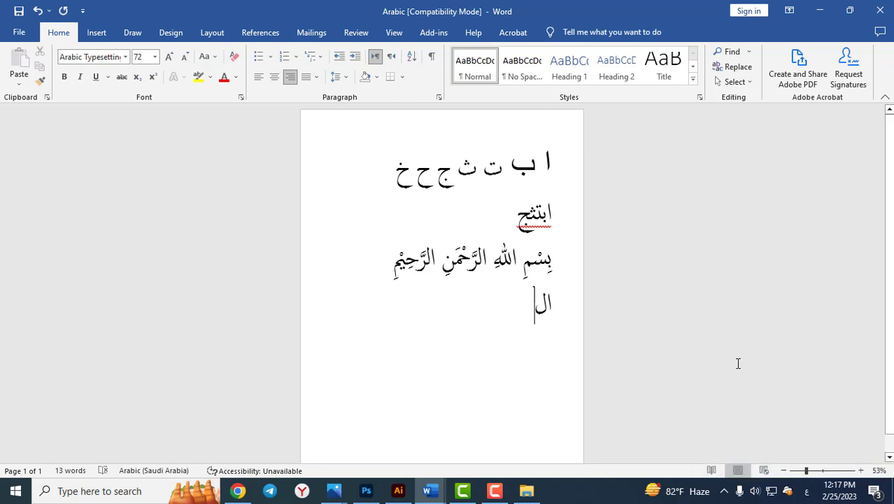
key(alt+shift)
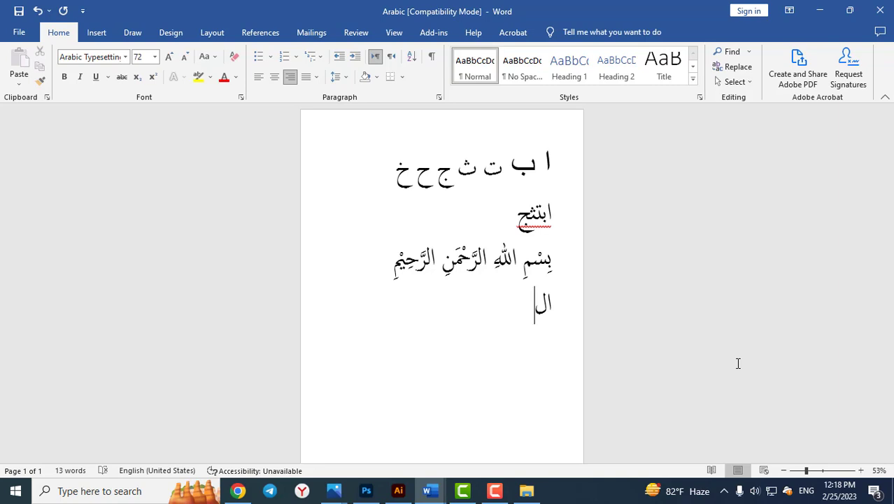
text(065)
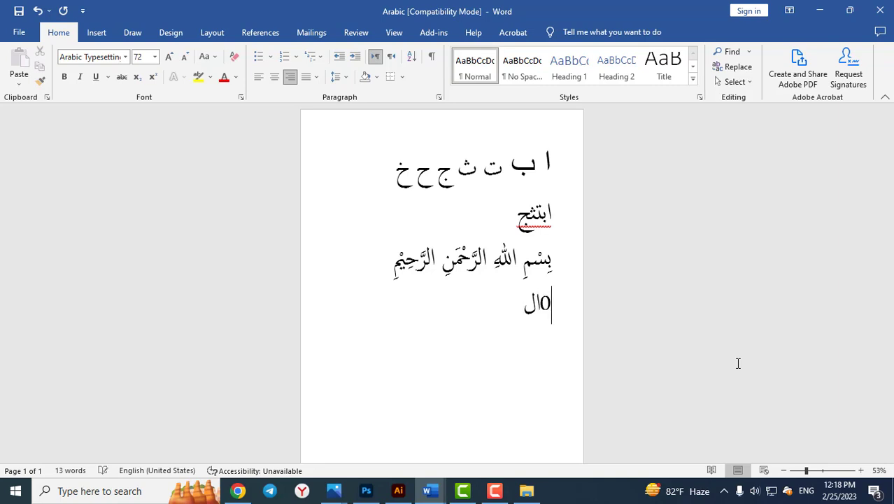
text(3)
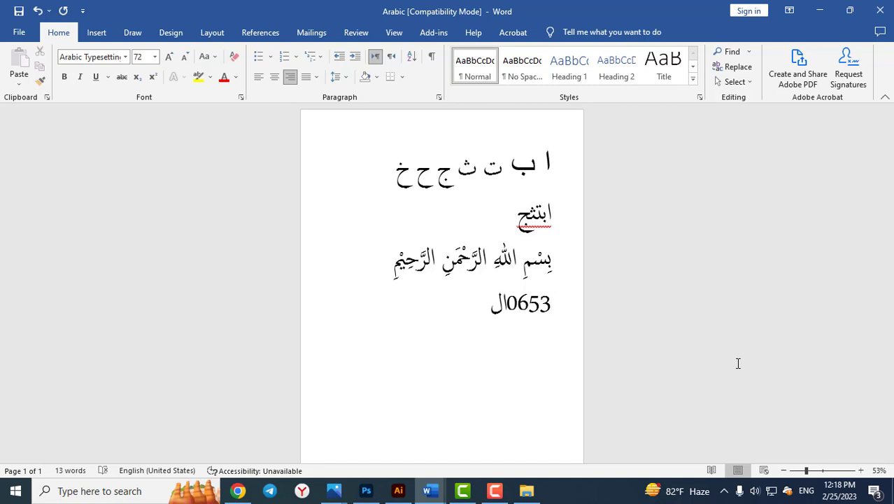
key(alt+x)
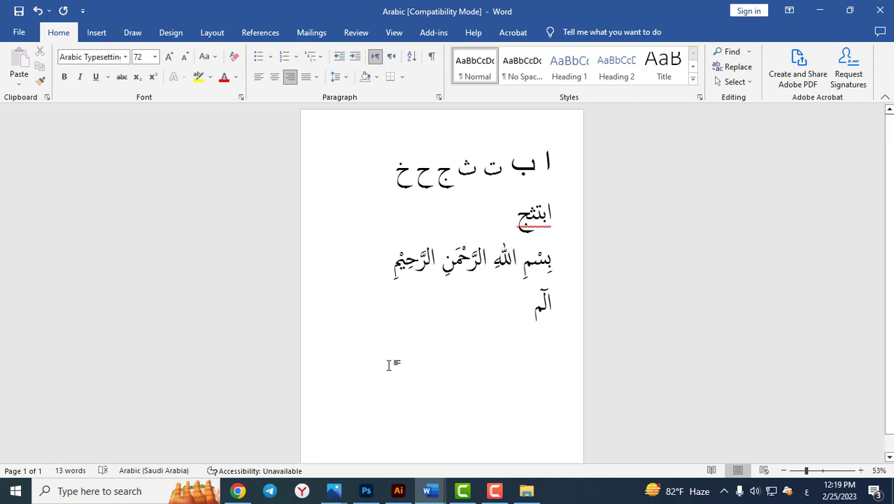
Finish the word الٓمّٓ, giving its م a shadda in Arabic and a madda converted from Unicode code 0653 in the English input language
text(ّ)
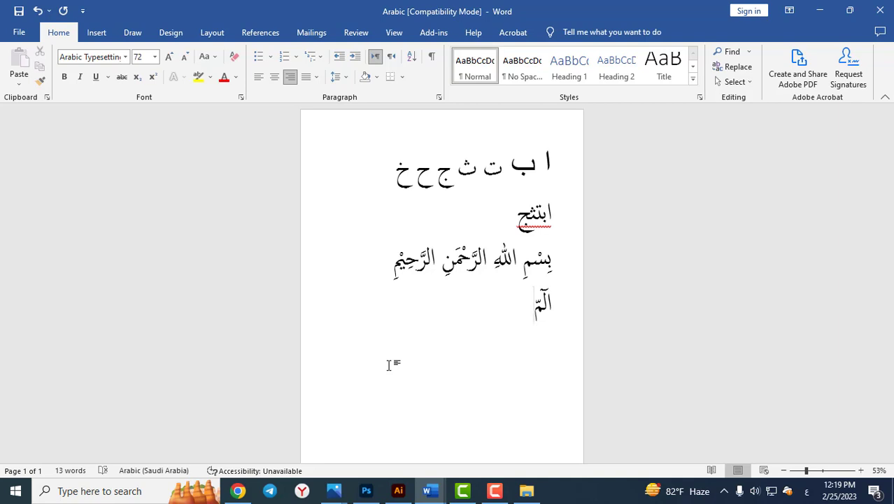
key(alt+shift)
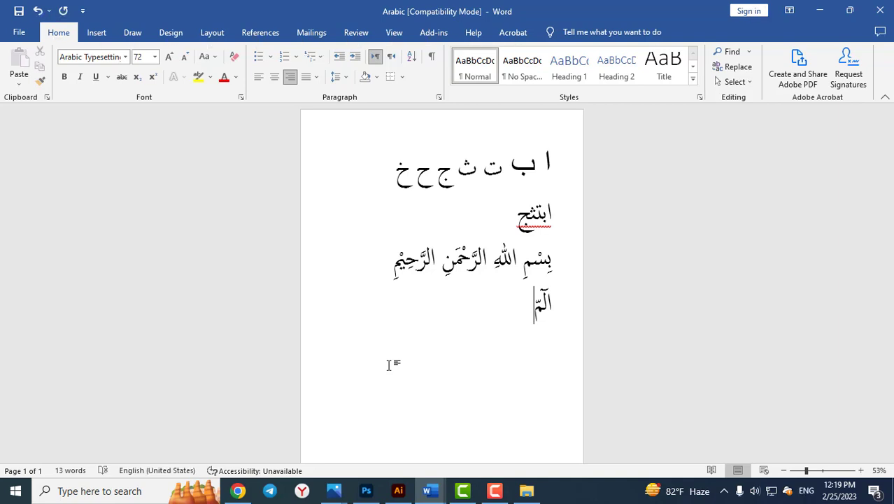
text(06)
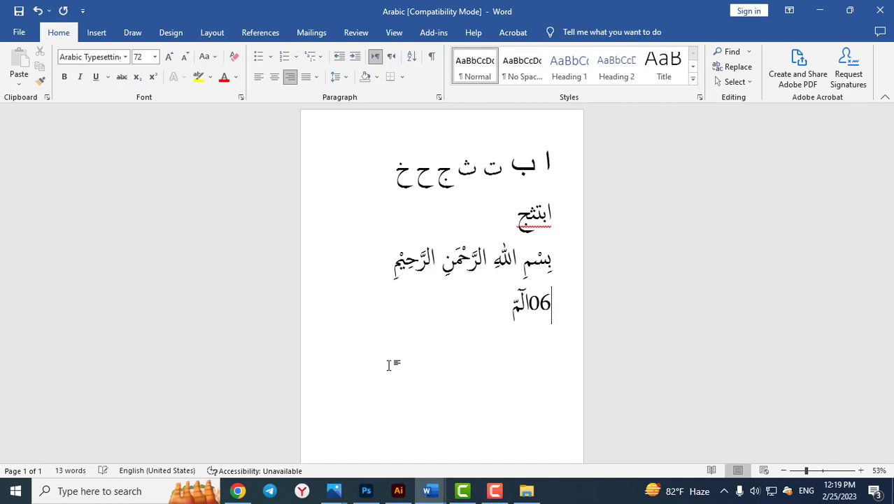
text(53)
key(alt)
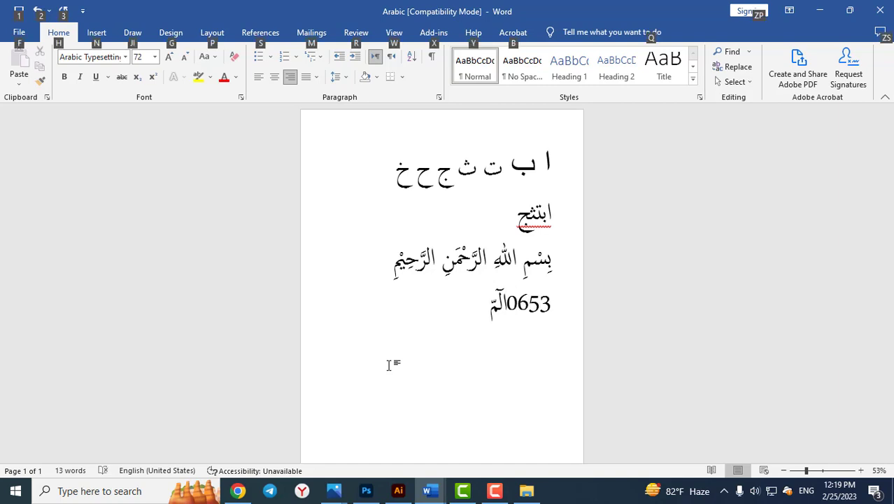
key(BackSpace)
key(BackSpace)
key(BackSpace)
key(BackSpace)
key(alt+shift)
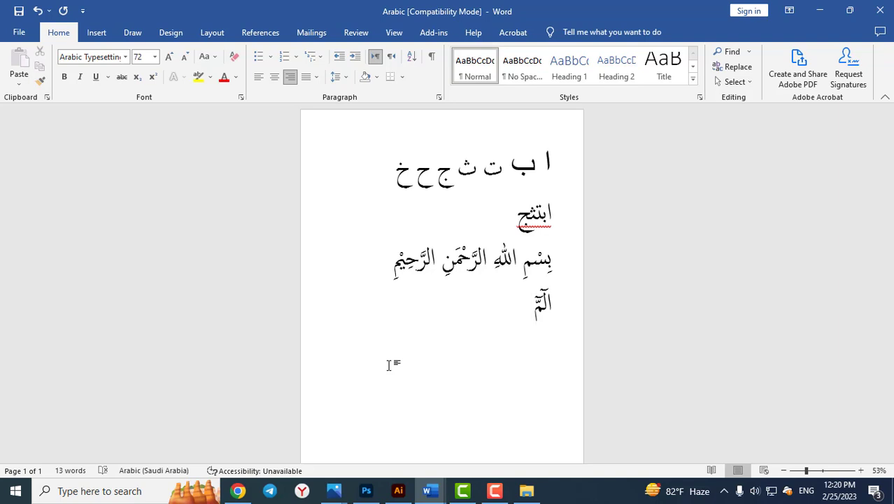
Insert the ۞ symbol after a space by converting Unicode code 06DE in the English input language, and return the input language to Arabic
key(alt+shift)
key(alt+shift)
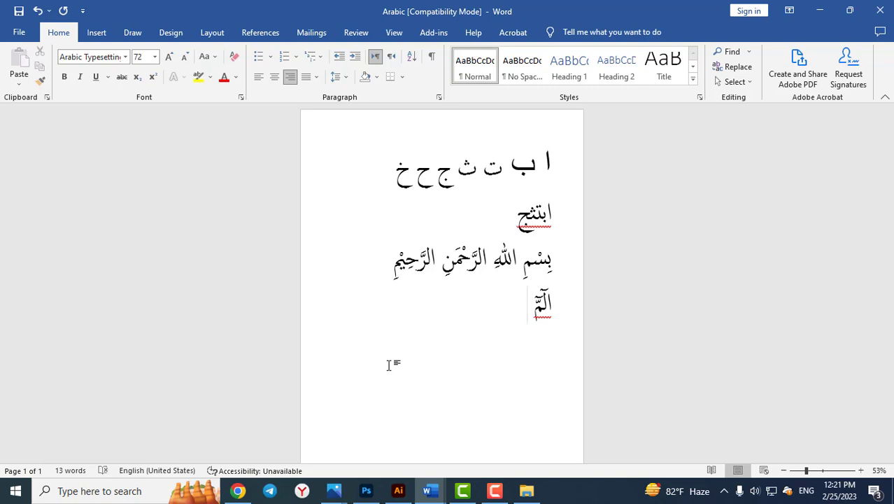
text(06)
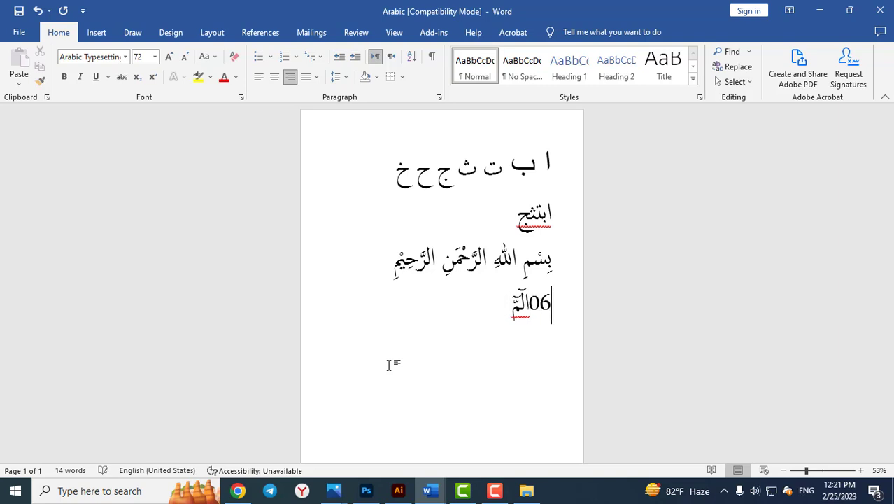
text(D)
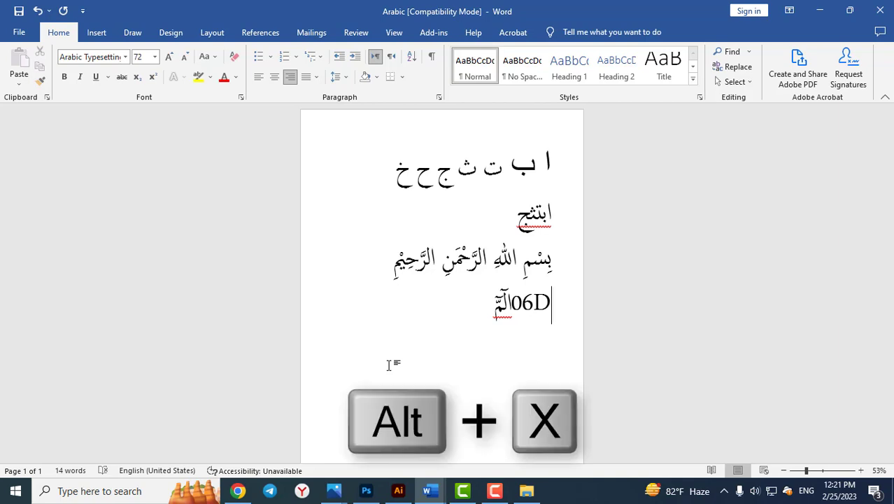
text(E)
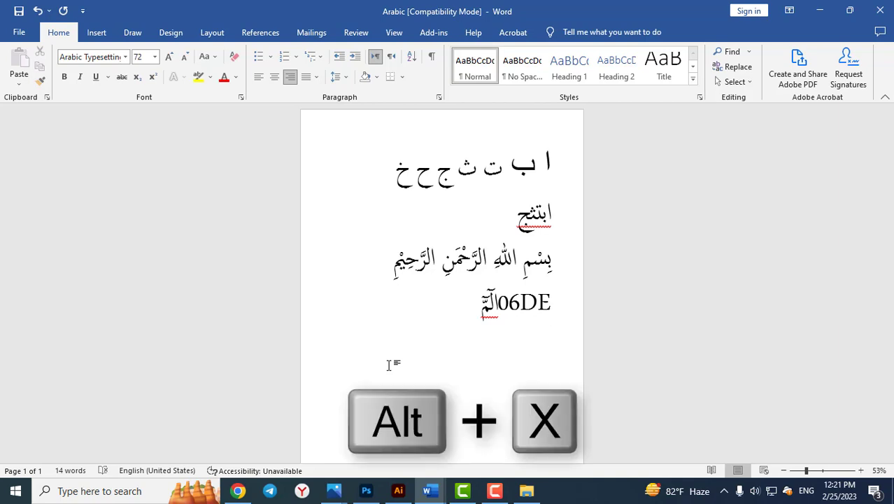
key(alt+x)
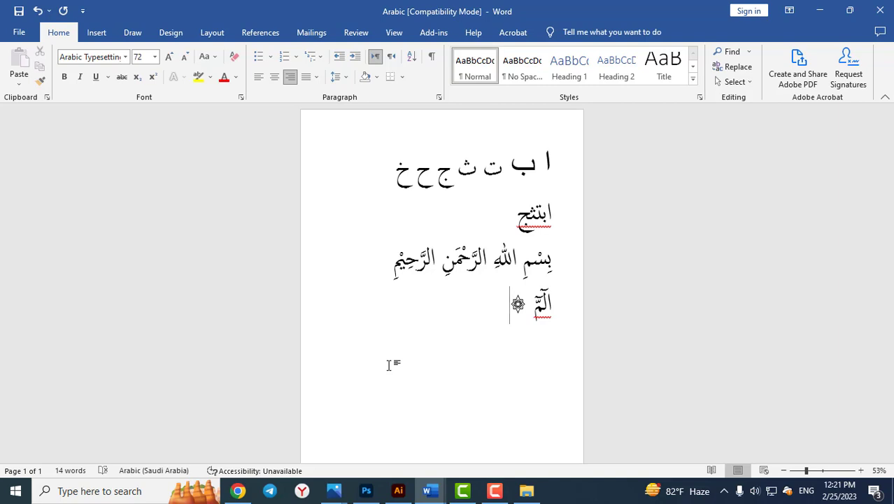
key(Home)
key(alt+shift)
key(Left)
key(Left)
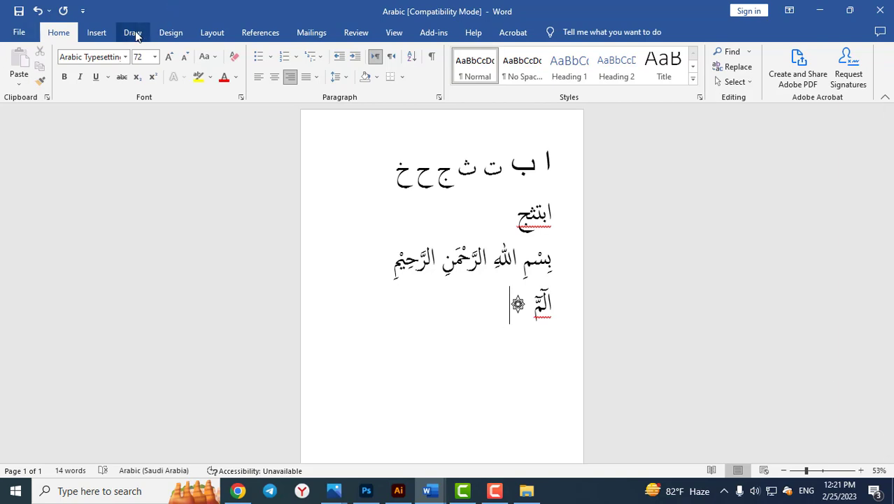
Open the full Symbol dialog and show the Arabic subset of the Arabic Typesetting font
click(96, 32)
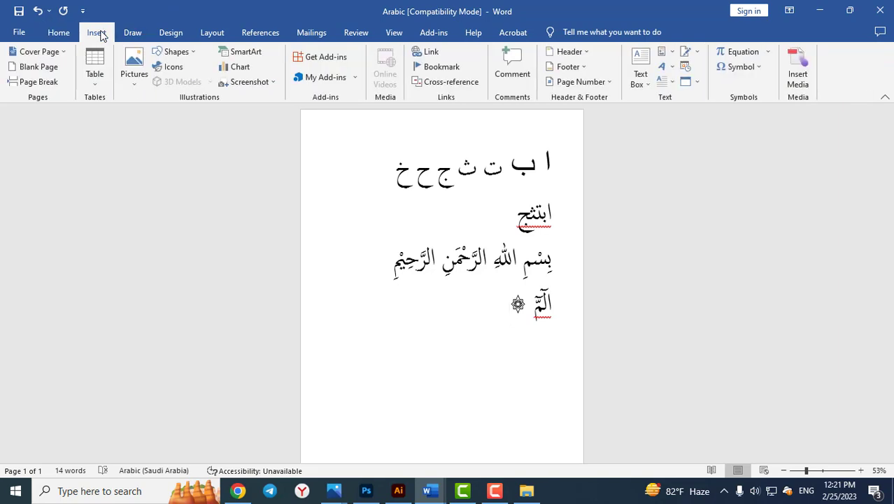
click(740, 67)
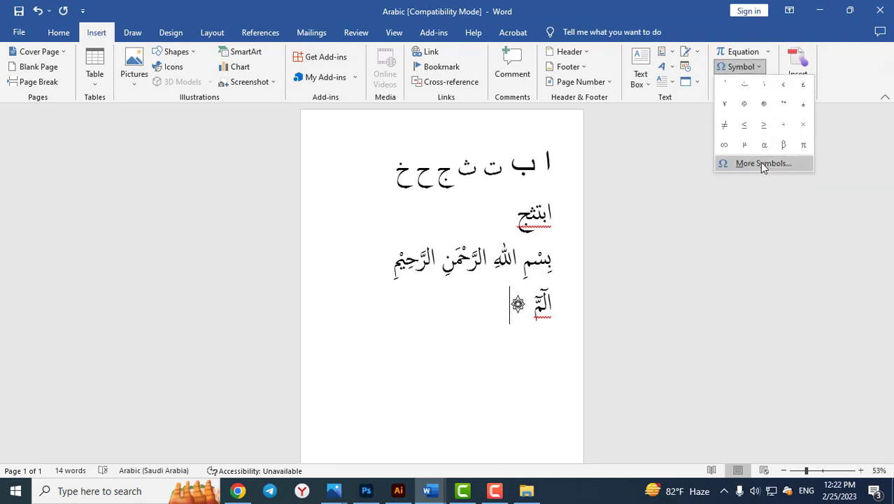
click(763, 164)
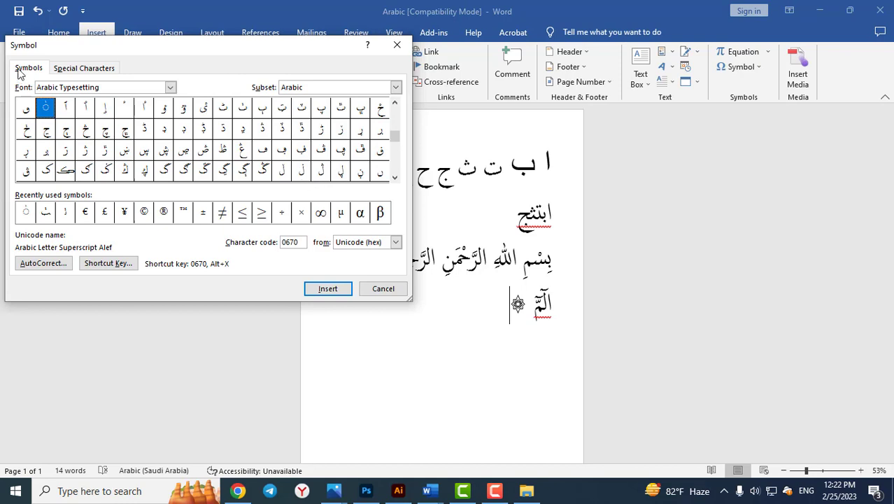
click(171, 87)
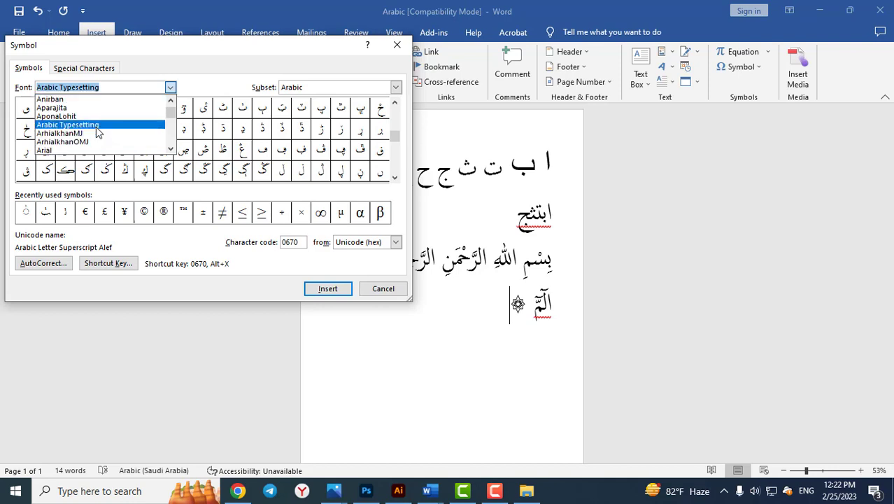
click(96, 126)
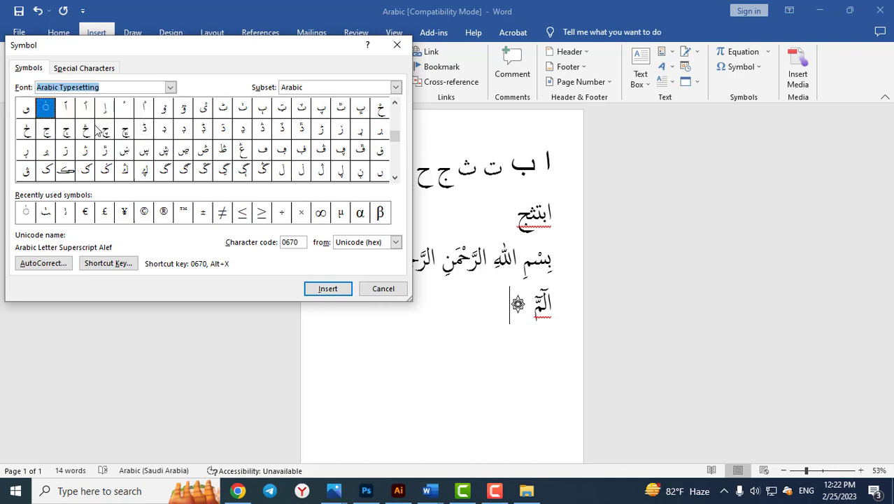
click(395, 86)
scroll(350, 126, down, 2)
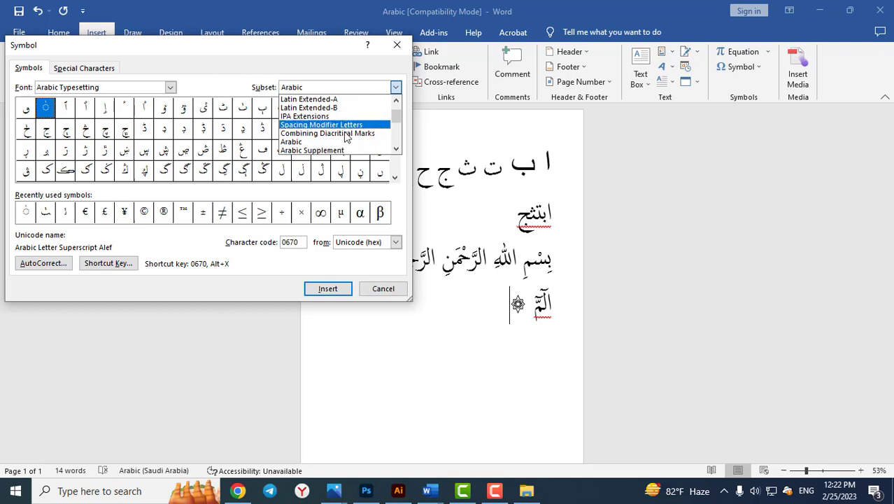
click(308, 142)
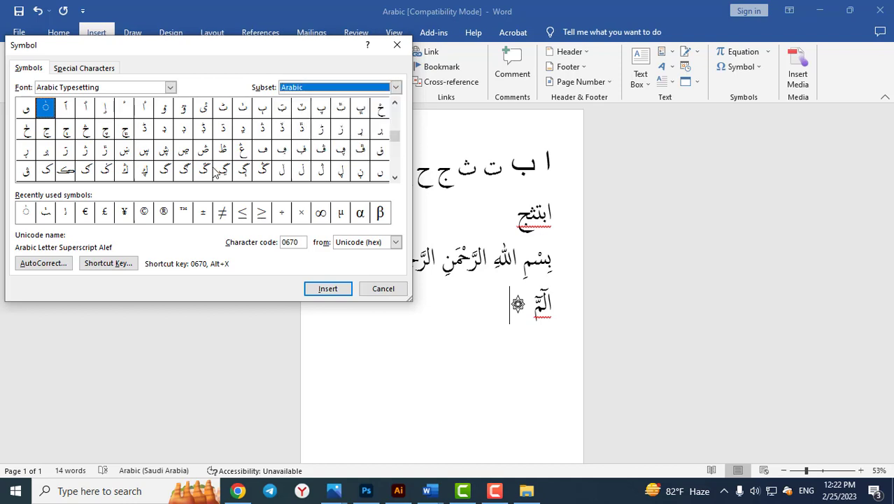
key(alt+Down)
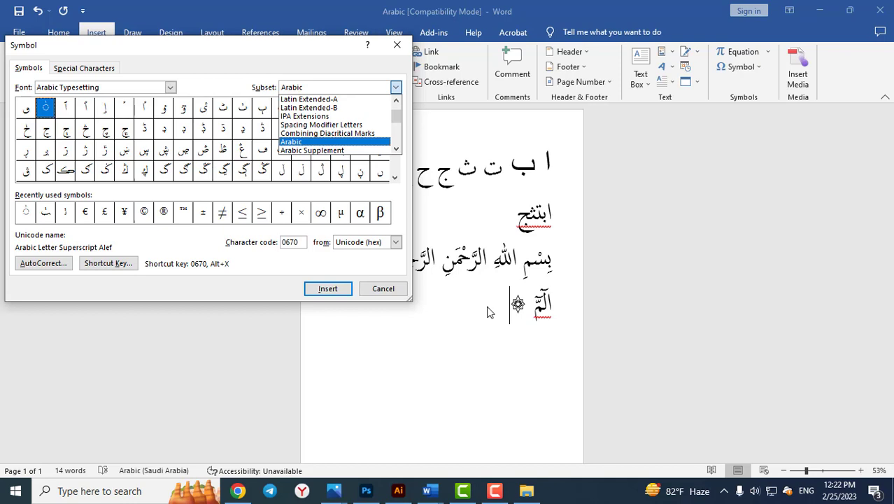
click(313, 144)
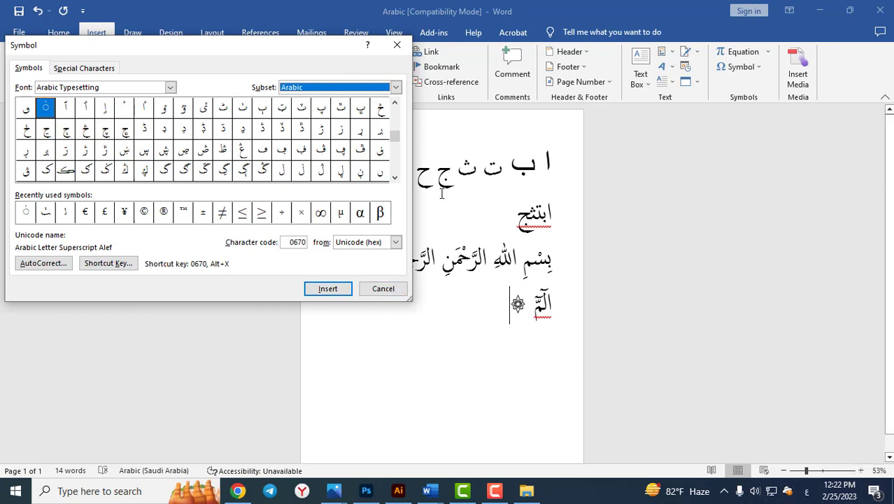
key(alt+Down)
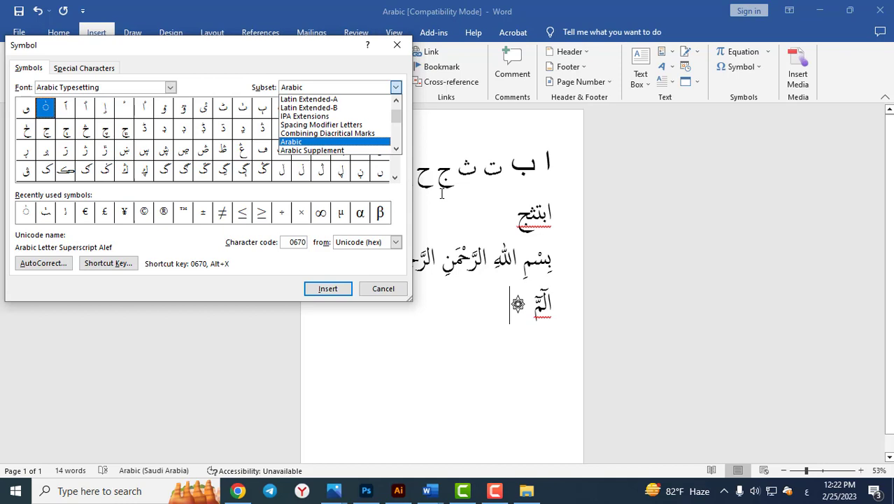
click(301, 143)
Add a space and the letter ب after the ۞ symbol, and insert the Arabic Letter Superscript Alef (0670) over it from the symbol list
click(410, 337)
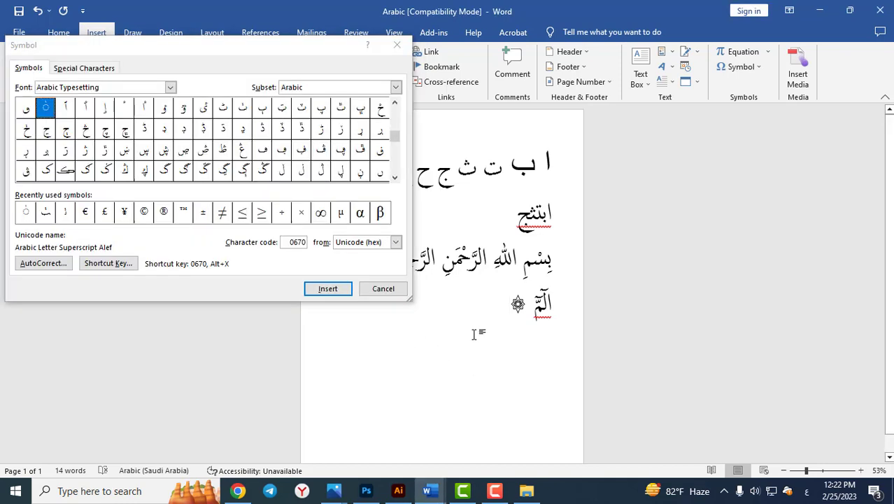
text(ب)
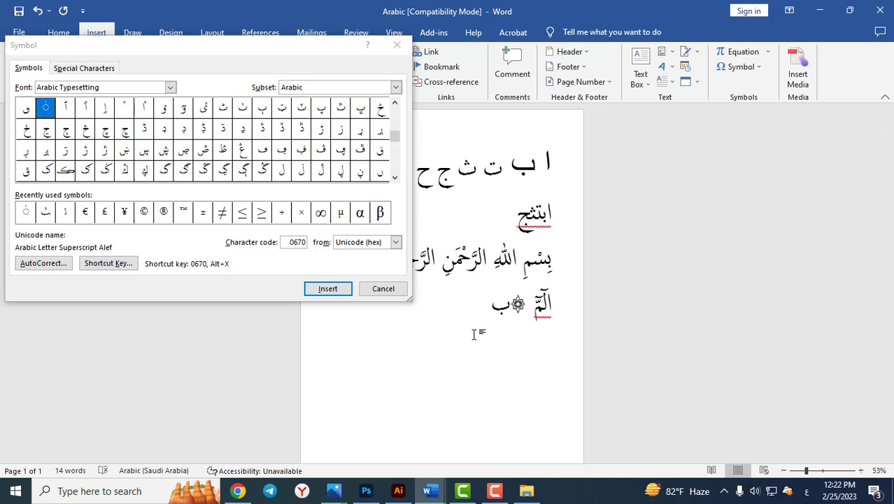
key(Home)
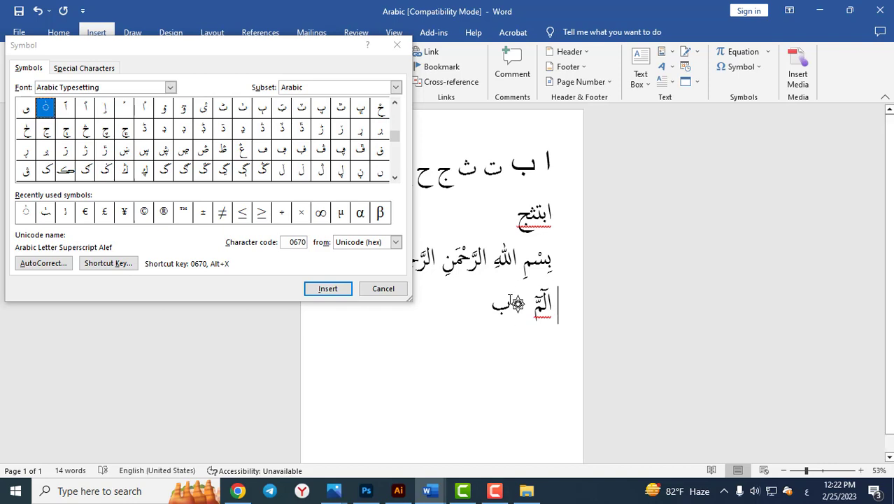
click(510, 301)
click(489, 310)
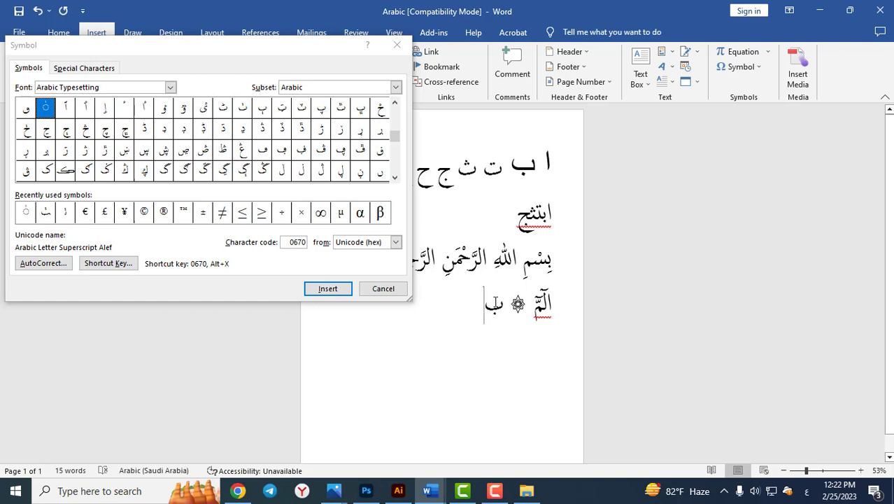
click(47, 110)
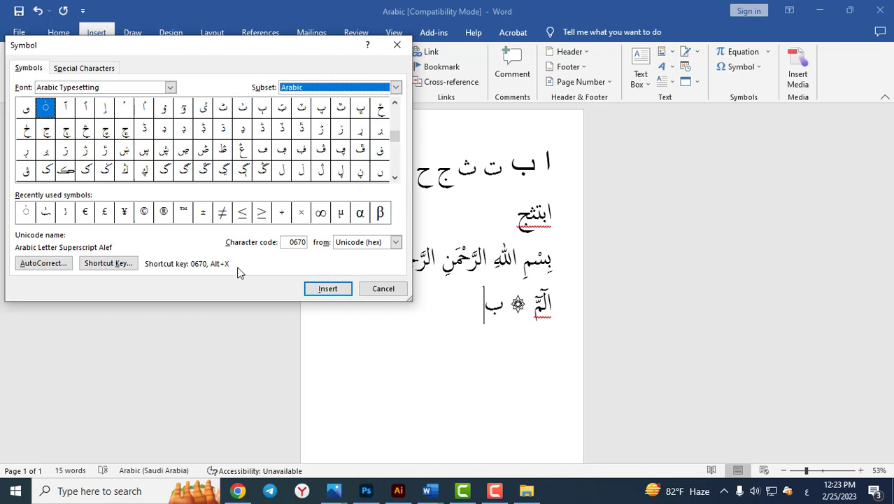
double_click(46, 110)
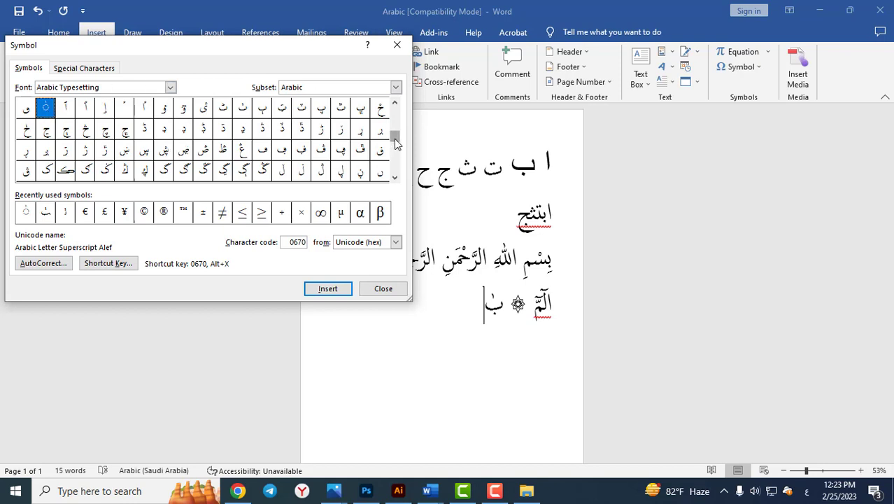
Start a fifth line and select the Arabic Ligature Allah Isolated Form in the Arabic Presentation Forms-A symbols
drag(394, 135, 394, 112)
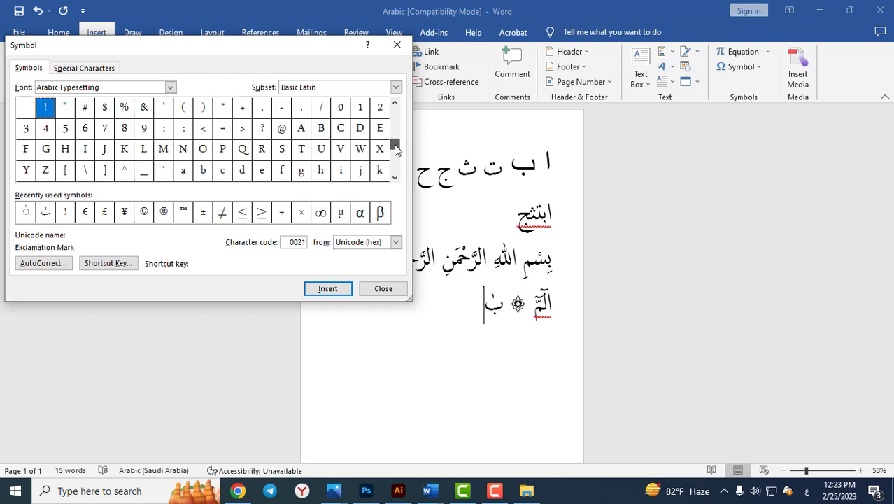
drag(394, 144, 393, 169)
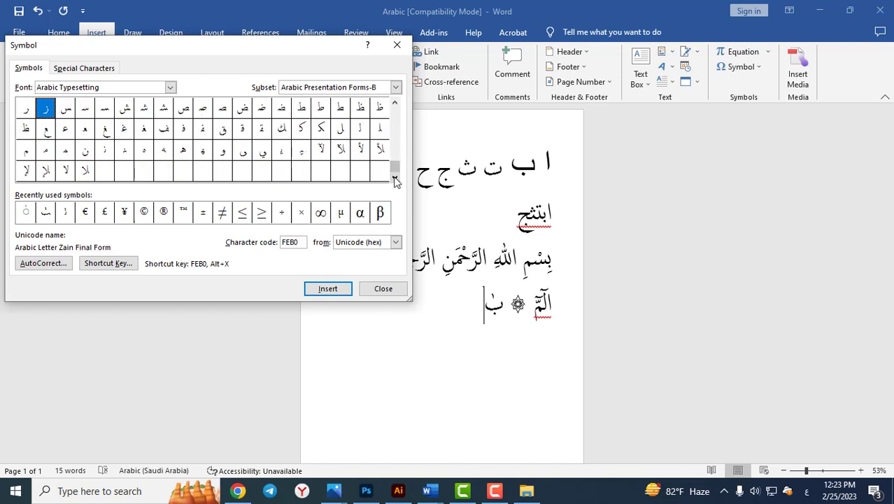
drag(395, 170, 395, 168)
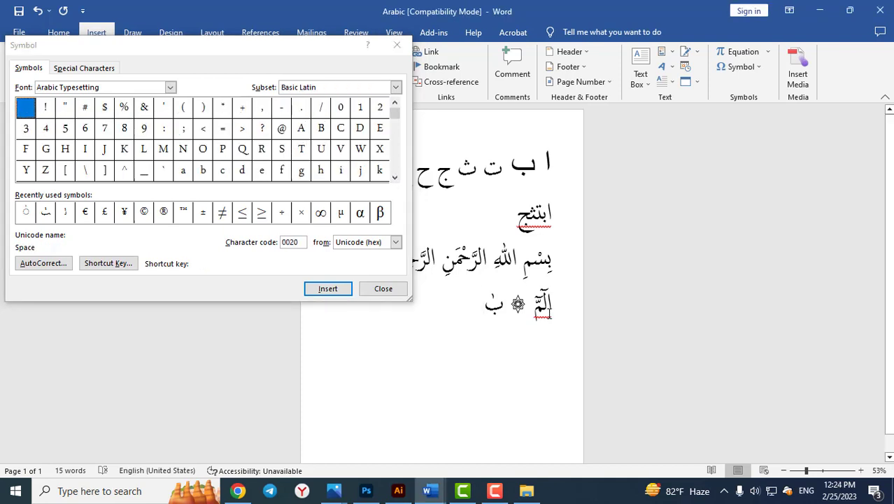
key(Return)
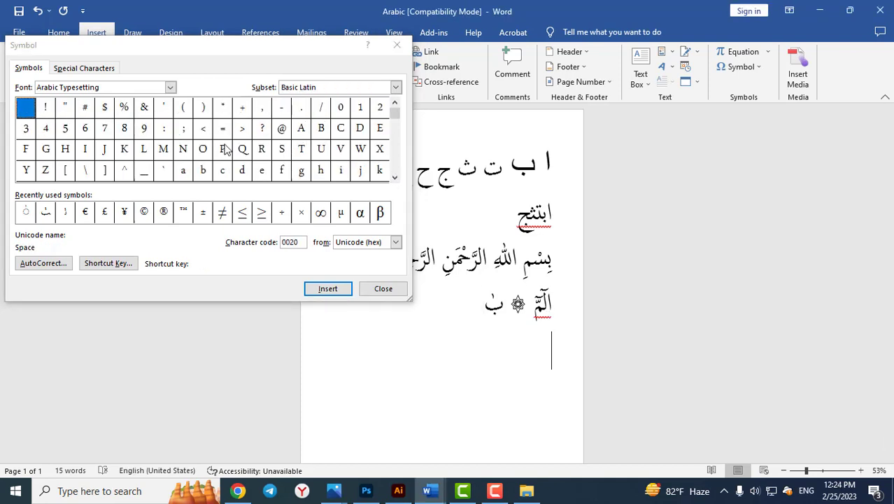
click(395, 86)
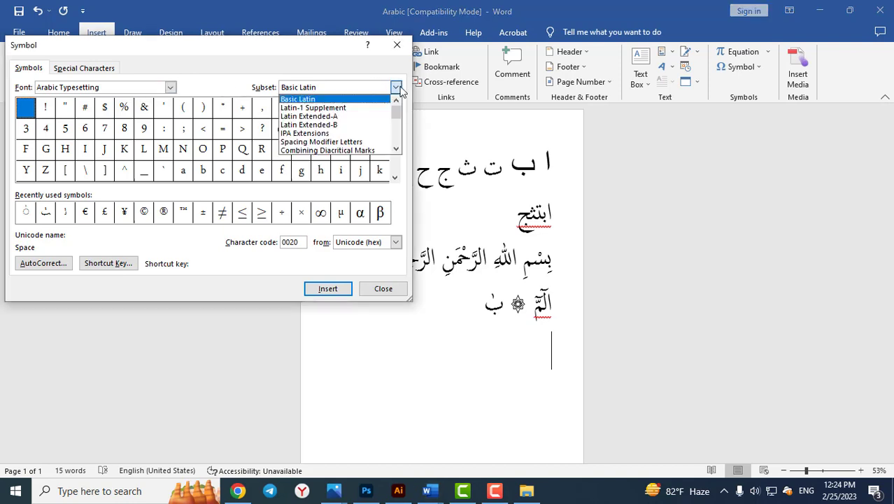
scroll(352, 131, down, 1)
click(329, 138)
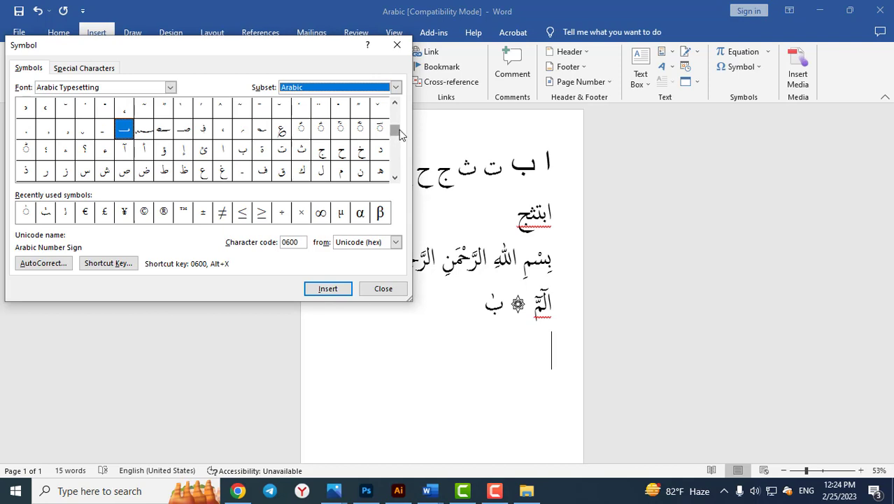
drag(396, 131, 402, 176)
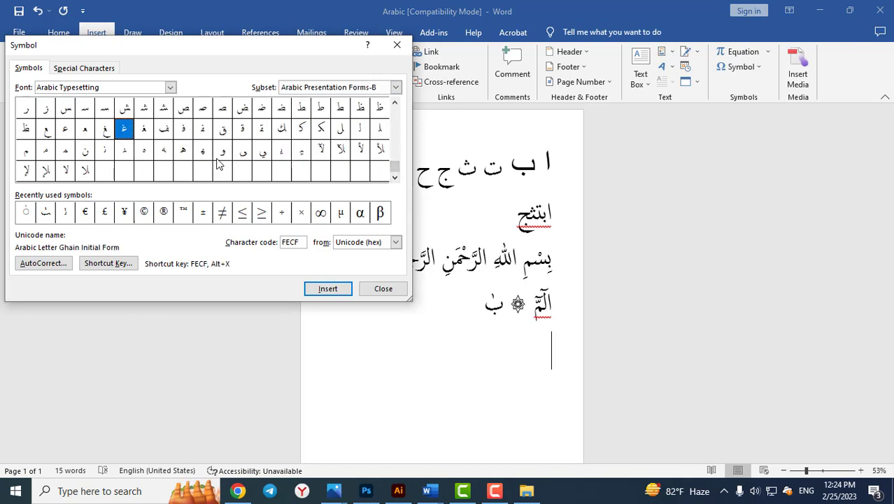
mouse_move(399, 168)
mouse_down()
mouse_move(395, 146)
mouse_move(395, 166)
mouse_up()
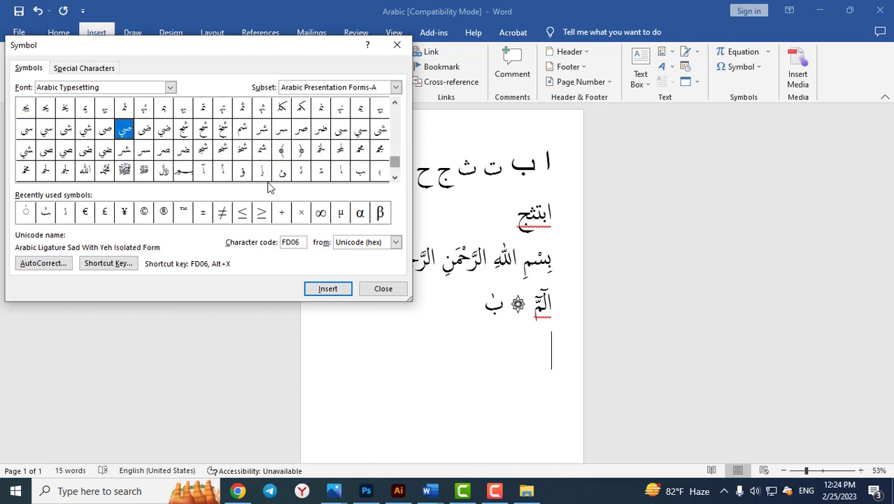
click(84, 172)
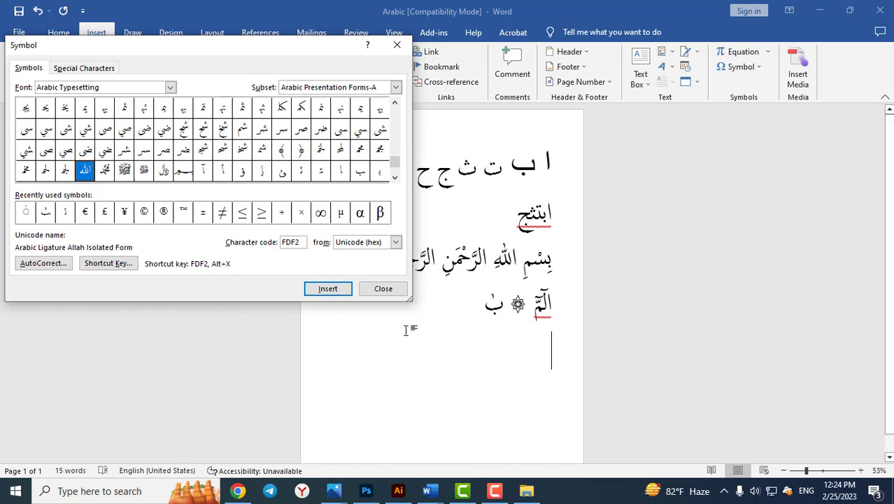
Write the Allah ligature on the fifth line by converting Unicode code FDF2
click(553, 354)
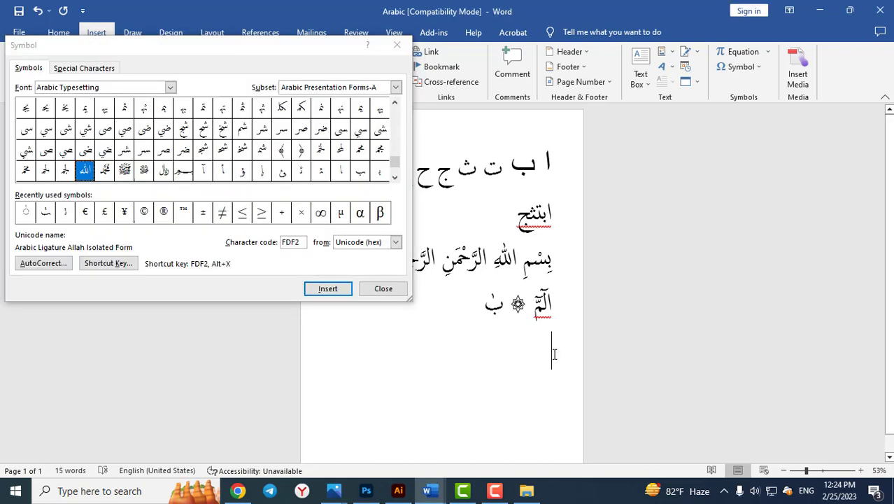
text(f)
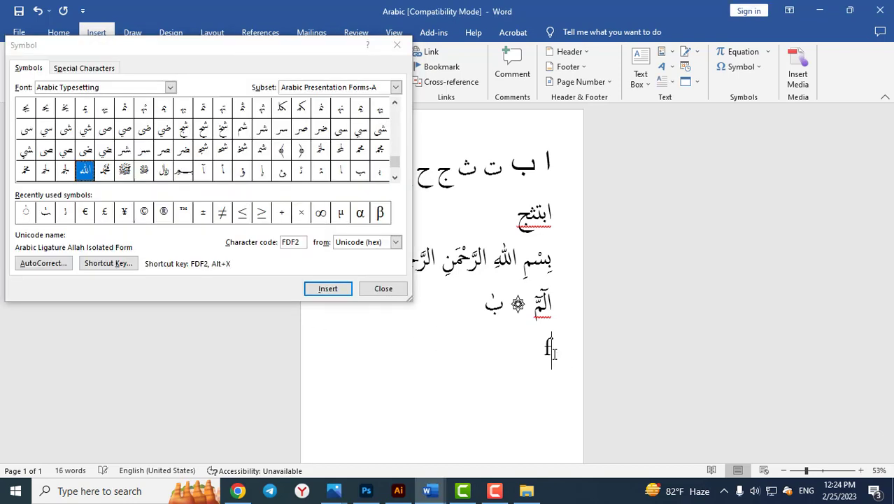
key(BackSpace)
text(FDF)
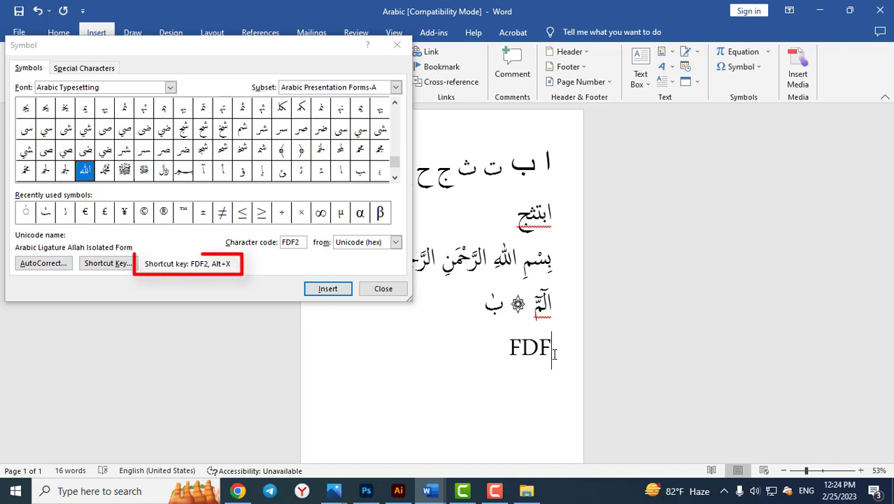
text(2)
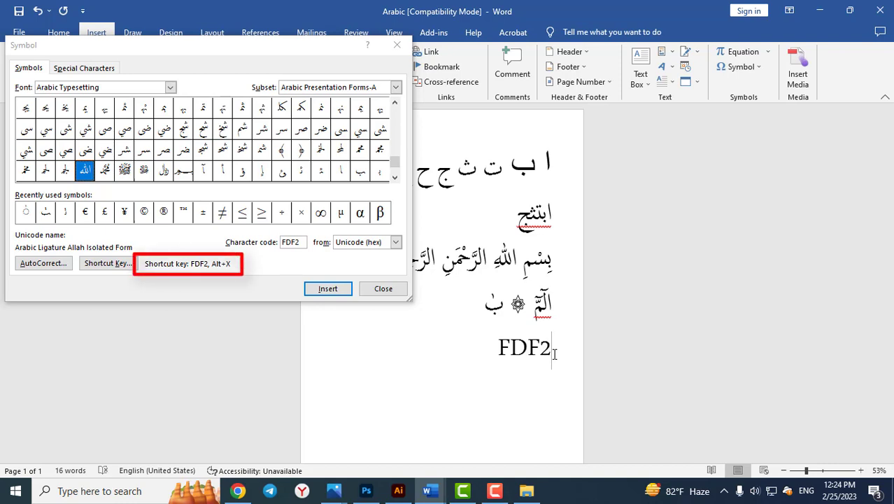
key(alt+x)
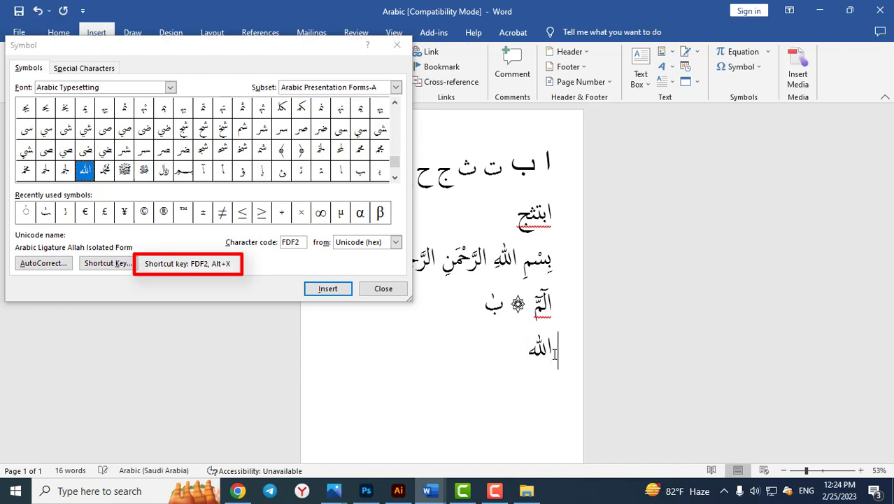
Write the Arabic Ligature Sallallahou Alayhe Wasallam on a new sixth line by converting Unicode code FDFA
key(Return)
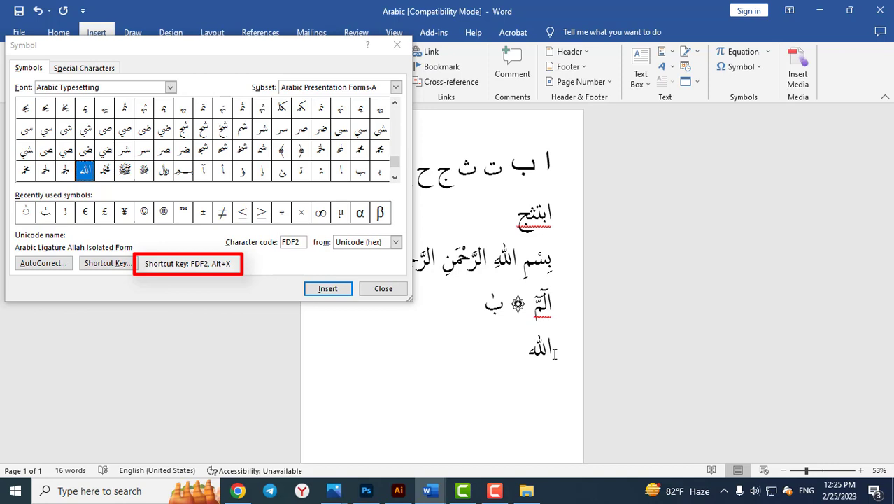
click(129, 170)
click(124, 170)
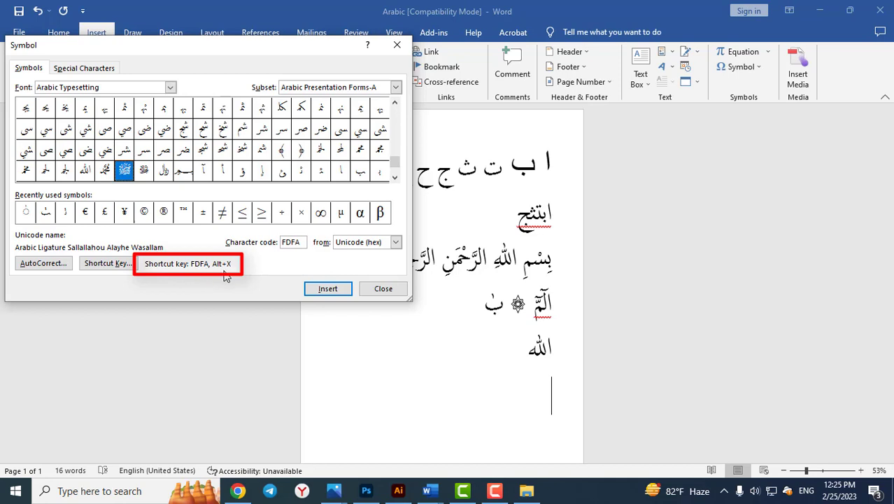
click(566, 402)
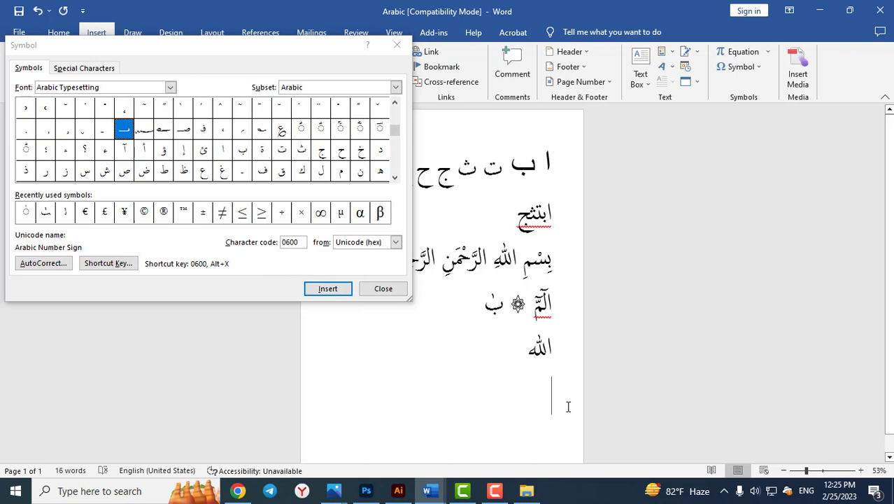
text(F)
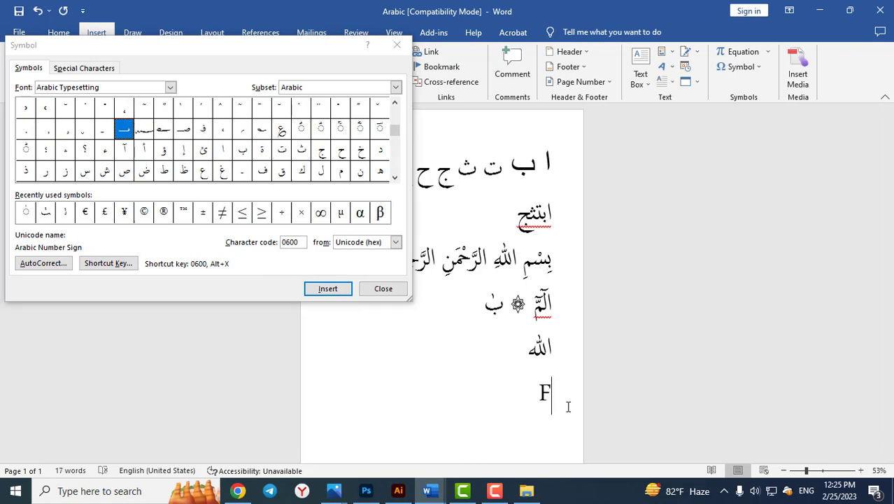
text(DFA)
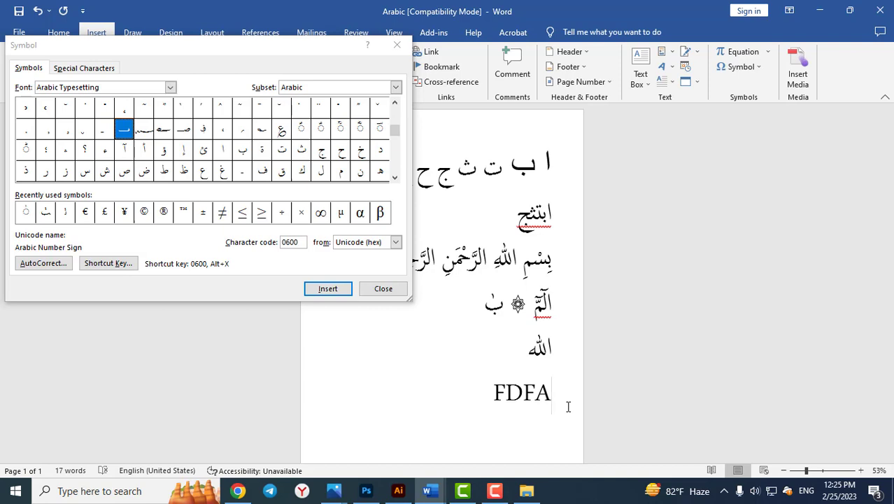
key(alt+x)
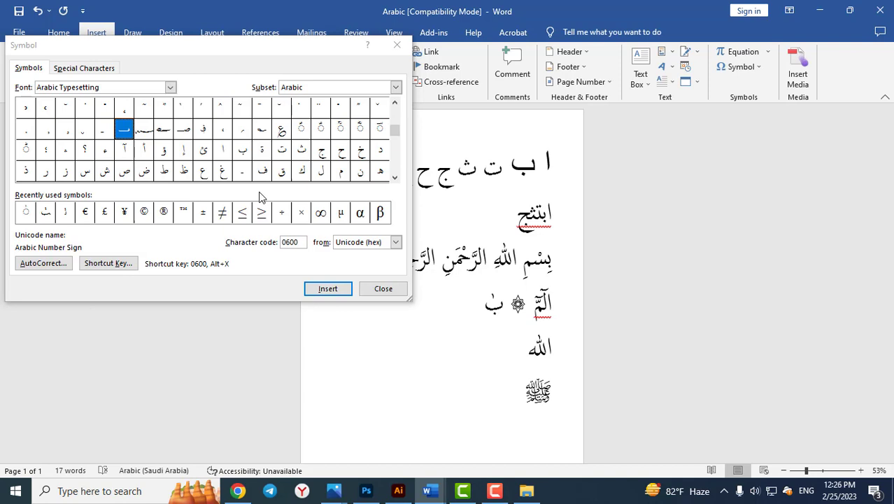
Insert a page break after the last ligature and close the Symbol dialog
key(ctrl+Return)
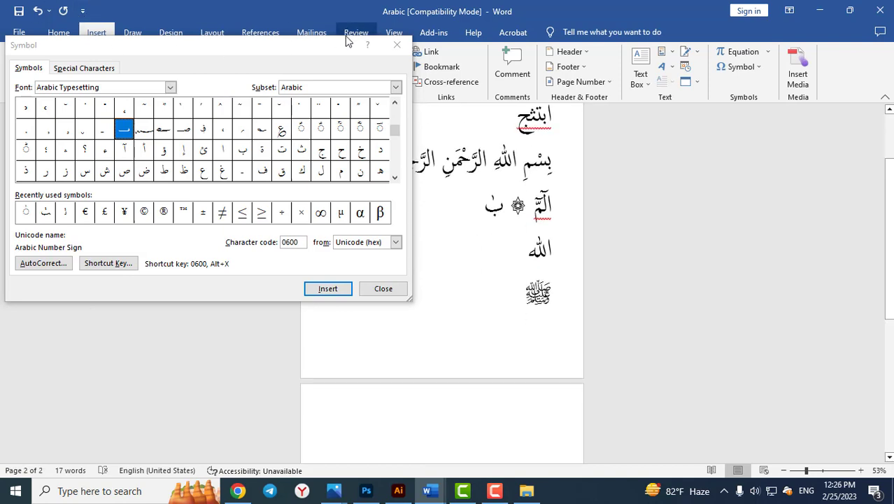
click(397, 44)
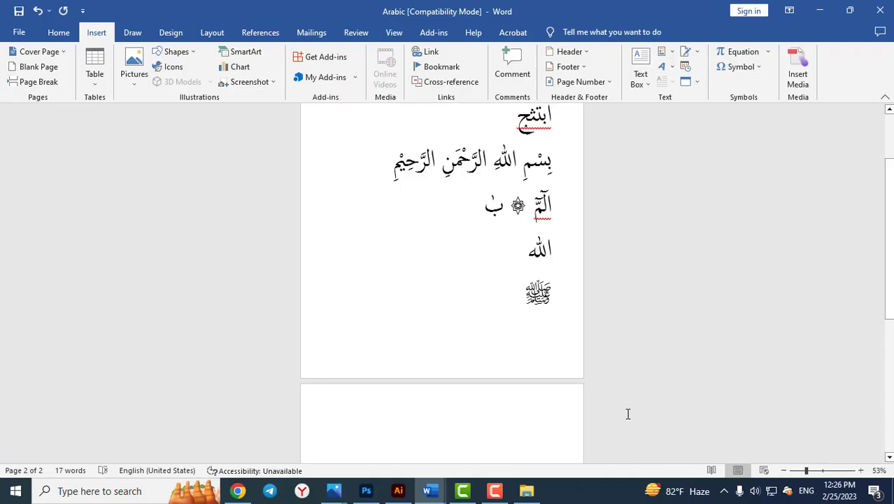
scroll(446, 371, down, 5)
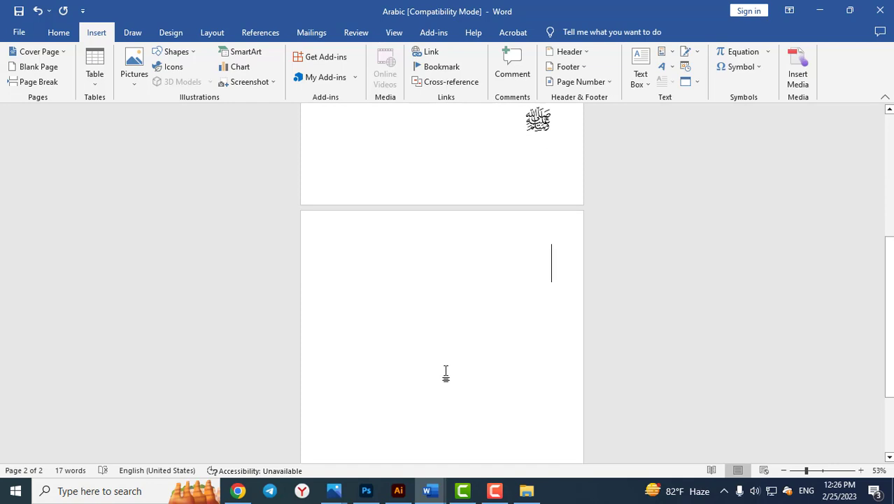
Switch the input language to Arabic (Saudi Arabia) and write the home-row letters شسيبكمنت on the new page
key(alt+shift)
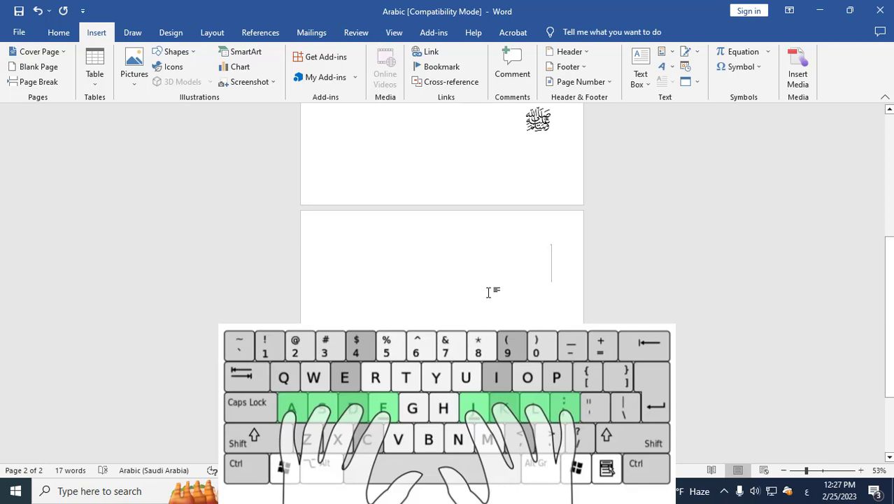
text(ش)
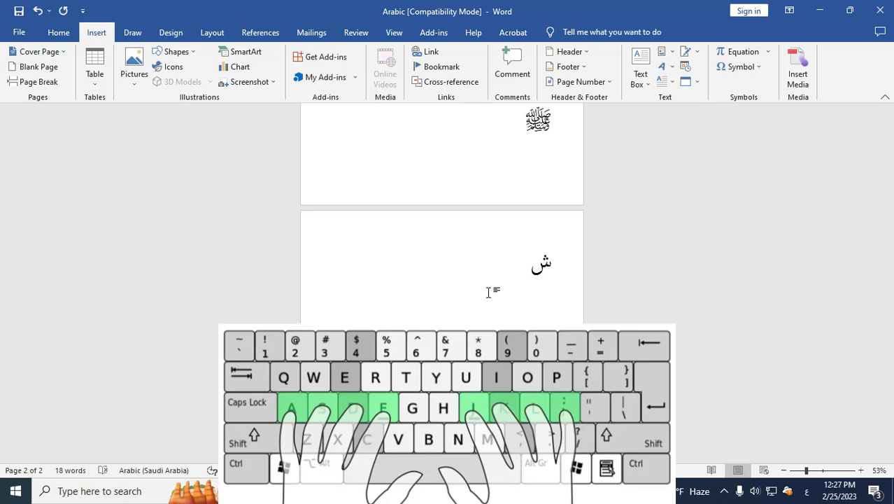
text(سيبك)
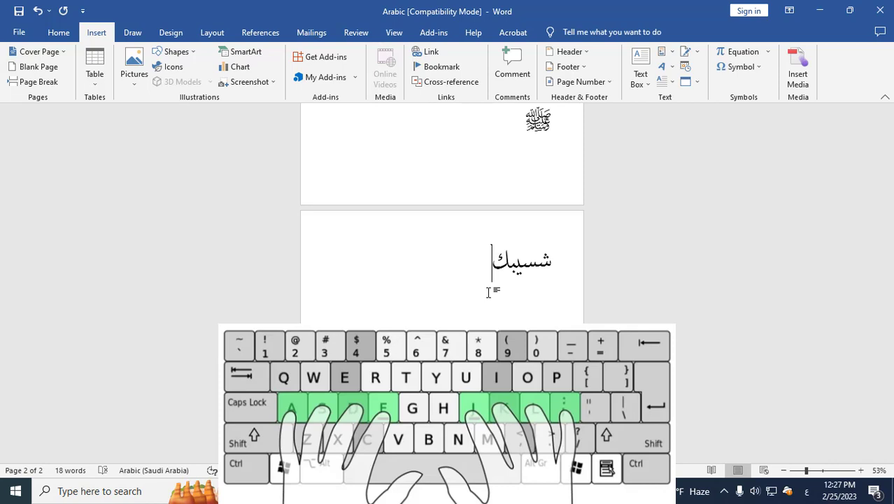
text(منت)
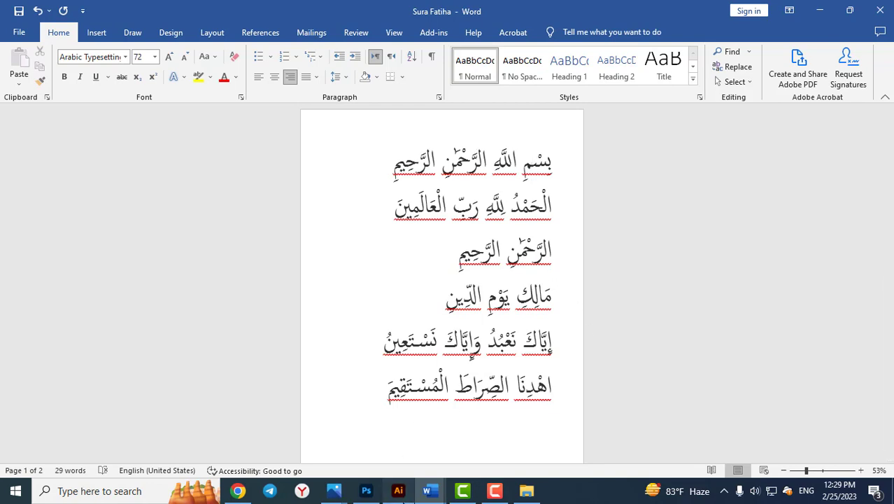
Switch to Adobe Illustrator and place the text cursor in the fourth line of the Arabic text
click(400, 493)
click(400, 493)
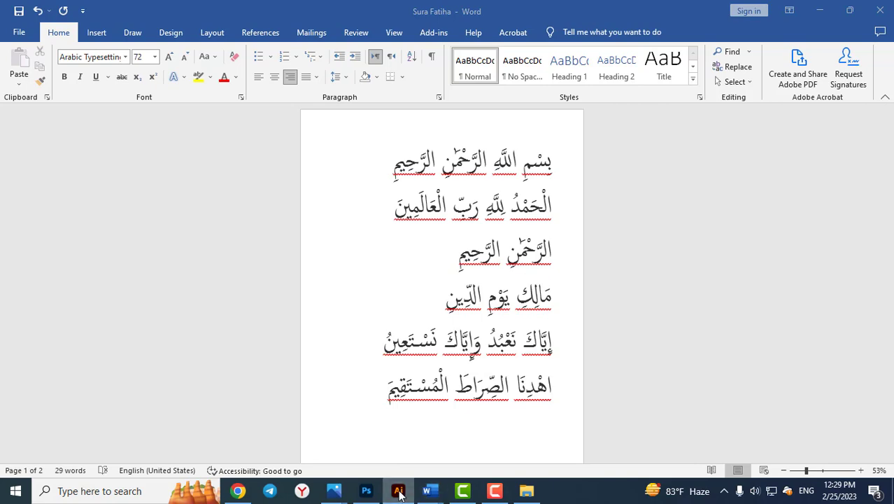
click(399, 492)
click(393, 492)
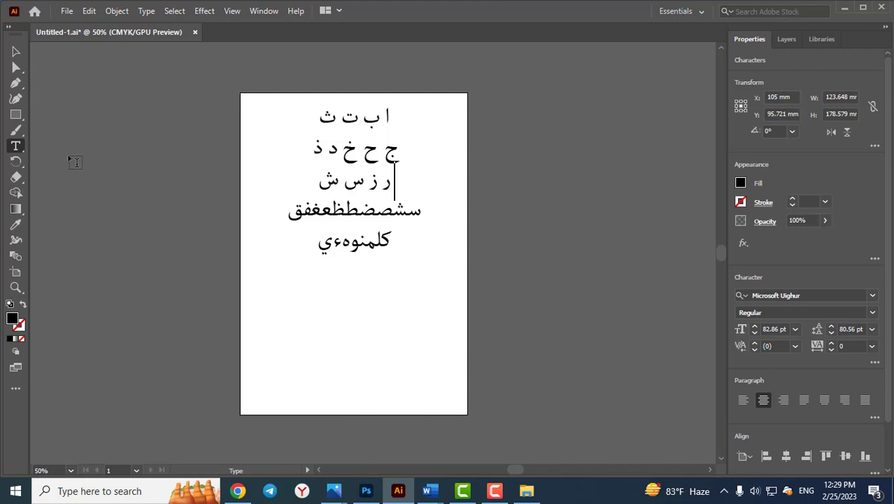
click(358, 210)
Enable Show Indic Options in the Type preferences and apply the change
click(88, 12)
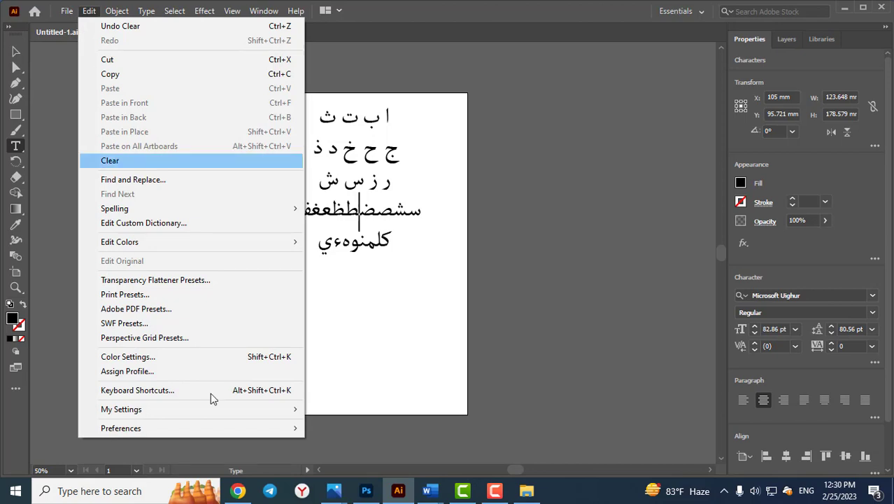
mouse_move(117, 435)
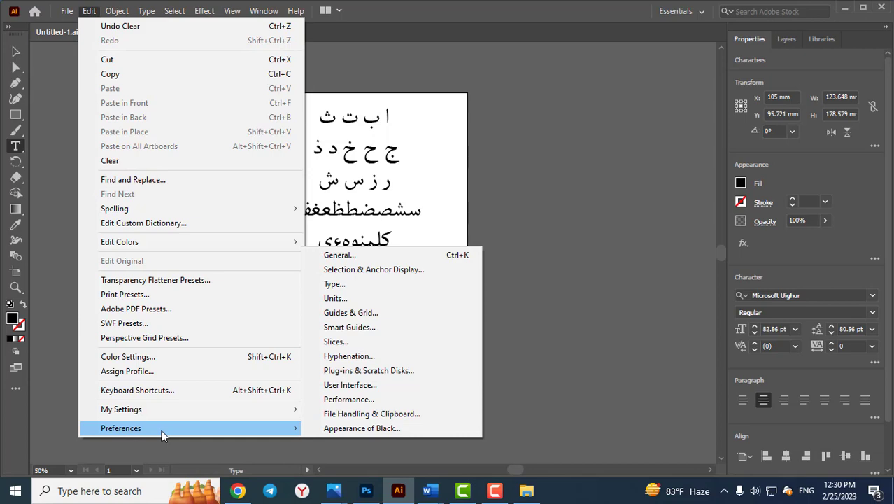
click(389, 291)
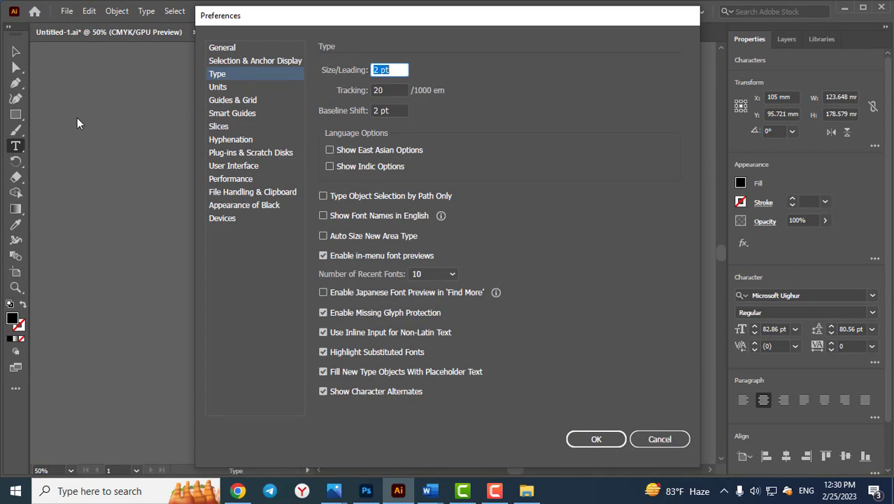
click(329, 166)
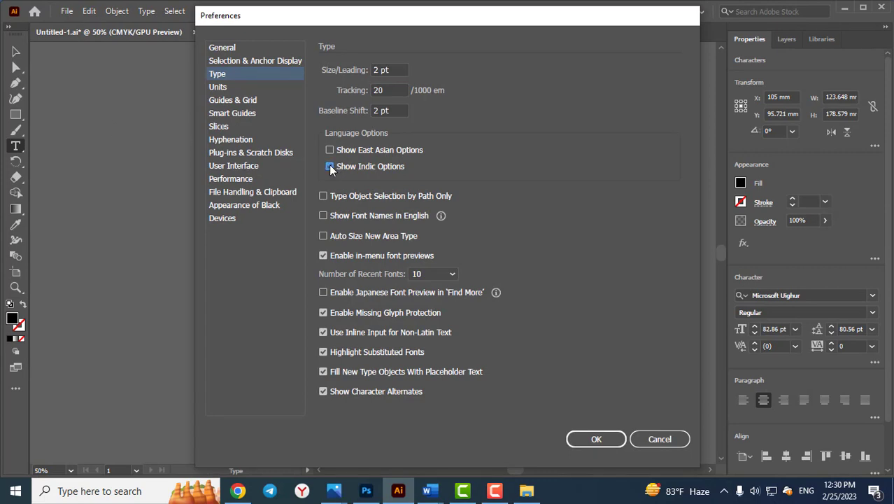
click(599, 438)
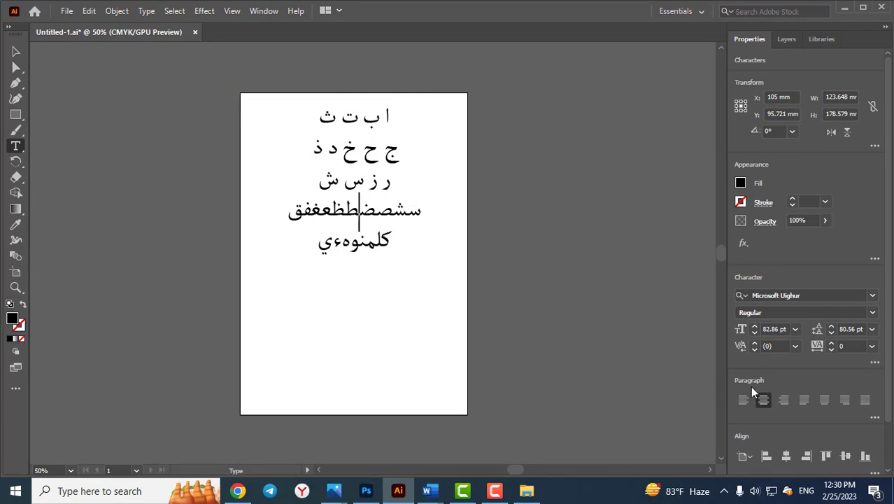
Set the paragraph's composer to Middle Eastern & South Asian Single-line Composer
click(875, 418)
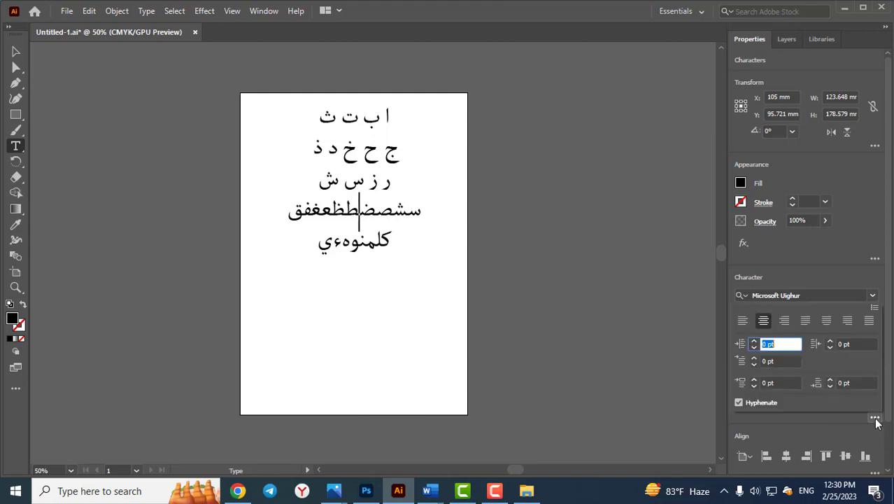
click(875, 308)
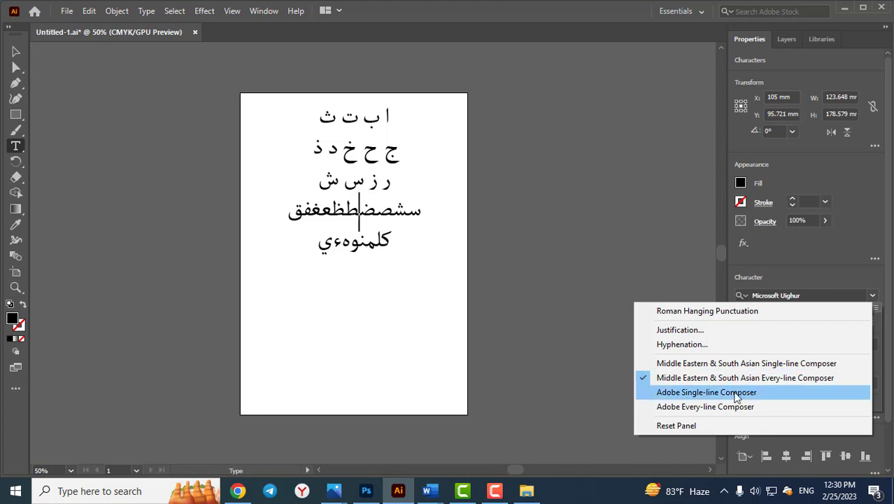
click(668, 367)
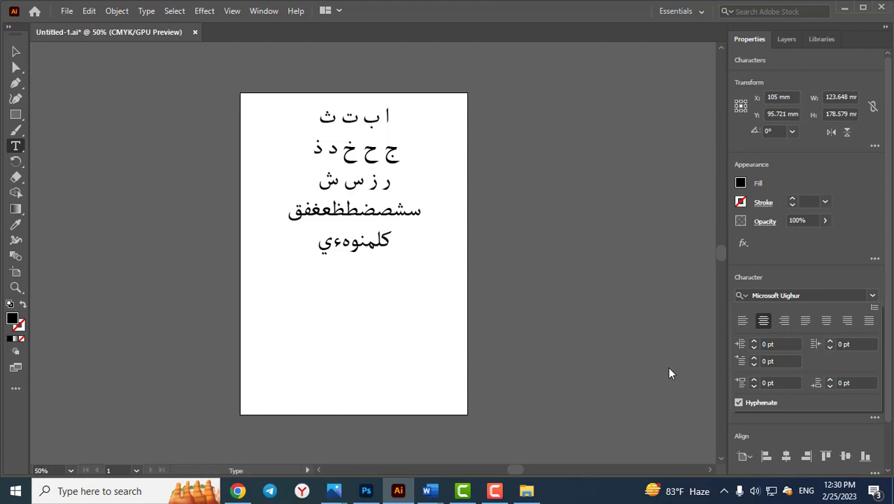
Switch to Adobe Photoshop and set the text engine to World-Ready Layout in the Type preferences
click(366, 491)
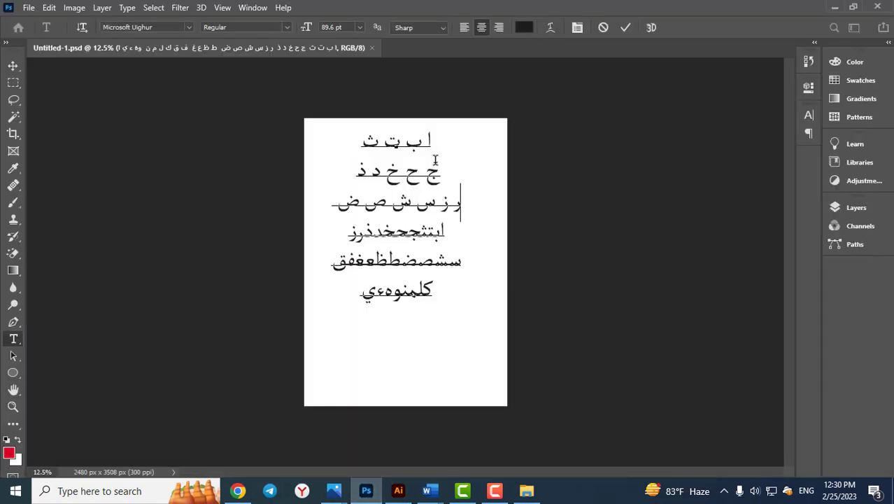
click(343, 104)
click(48, 7)
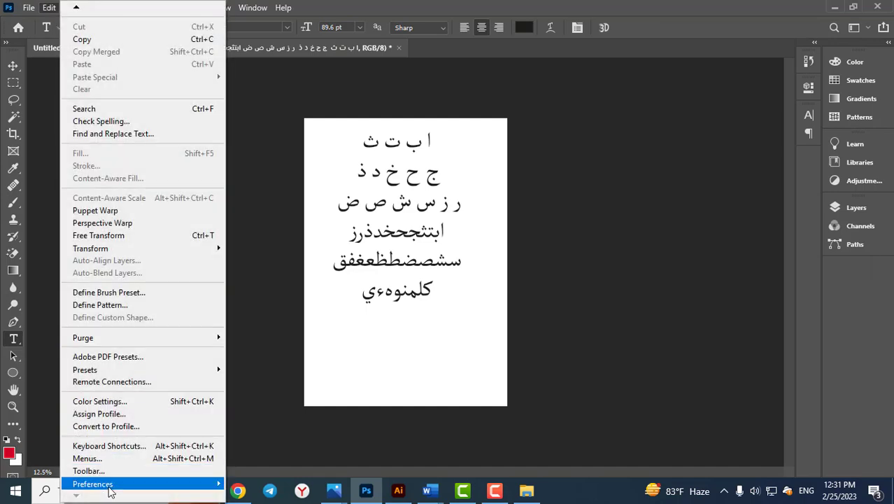
mouse_move(109, 484)
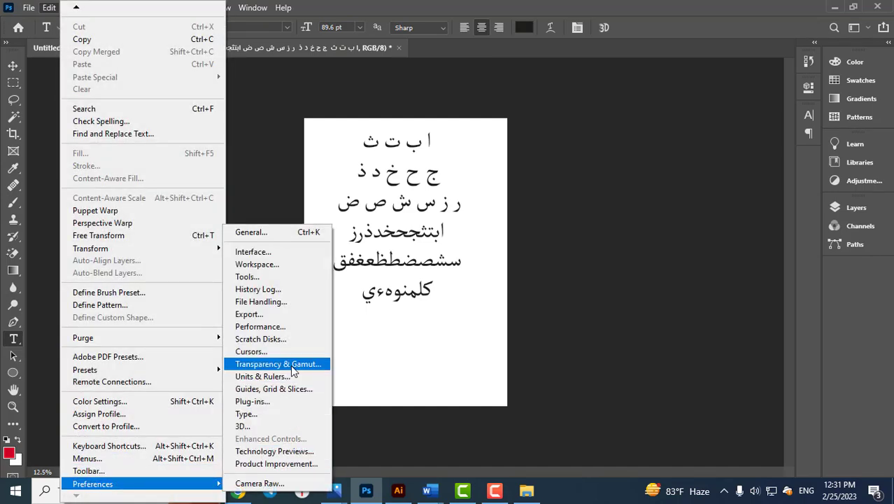
click(282, 415)
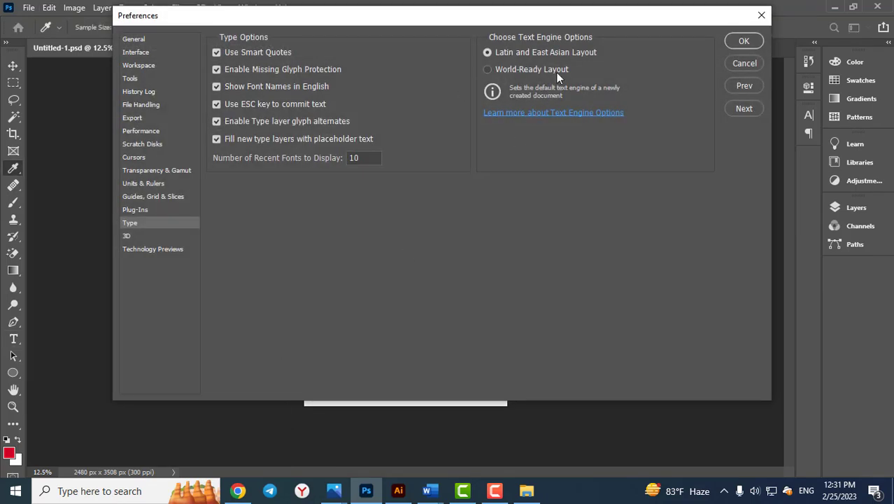
click(487, 70)
click(742, 42)
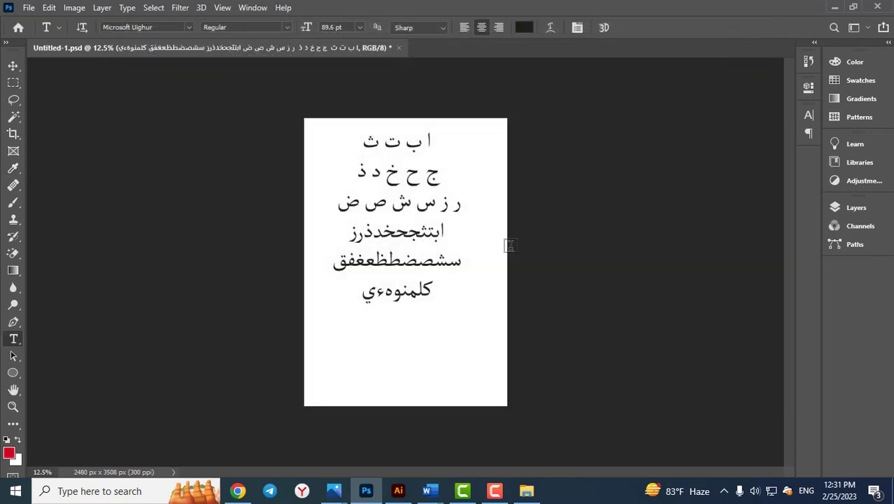